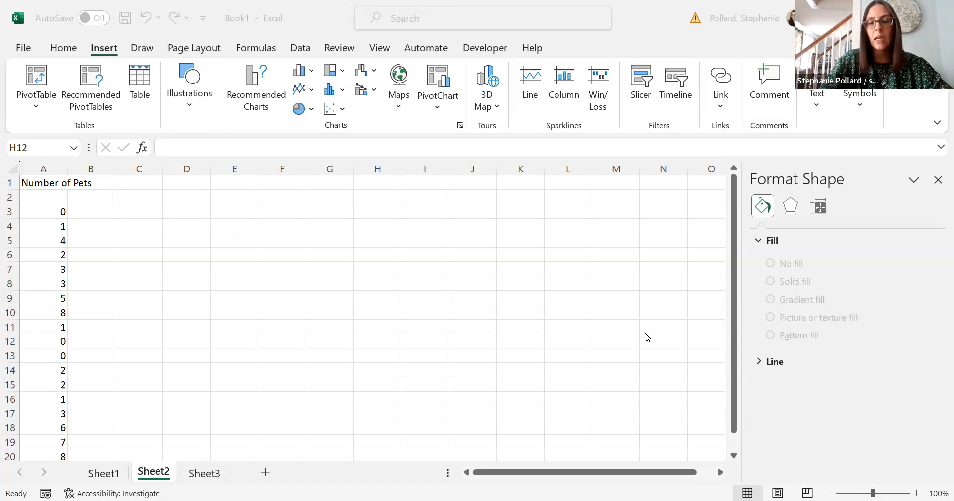
Inspect the Sheet2 pet data, selecting the Number of Pets heading and stepping through column D cells
{"action": "left_click", "coordinate": [733, 405]}
{"action": "left_click_drag", "start_coordinate": [736, 413], "coordinate": [735, 330]}
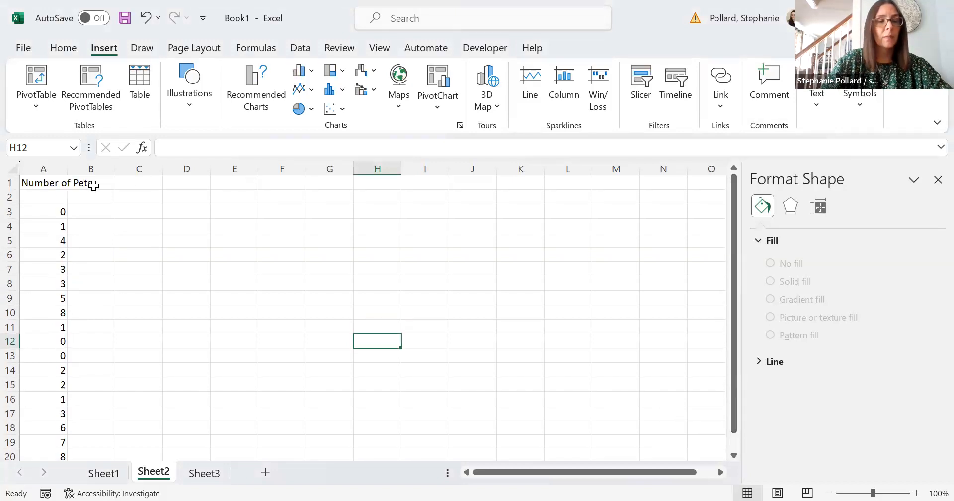
{"action": "left_click", "coordinate": [58, 184]}
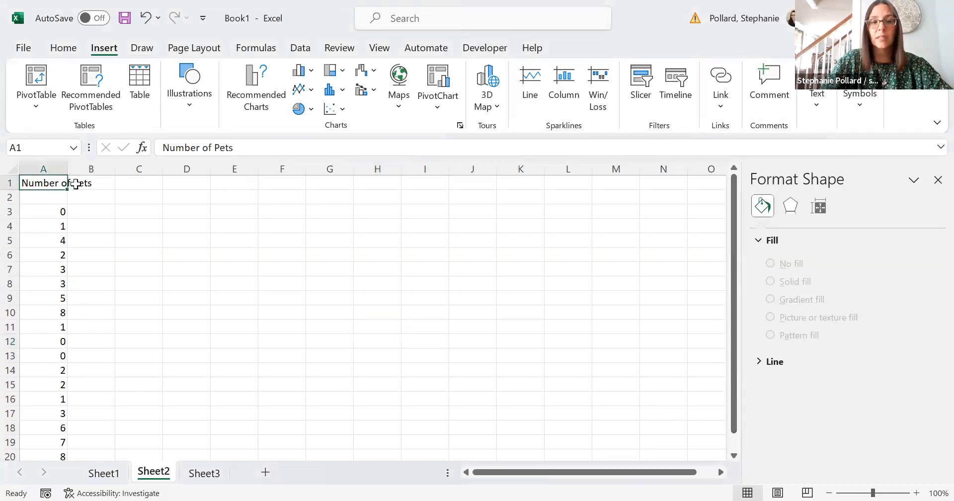
{"action": "left_click", "coordinate": [172, 184]}
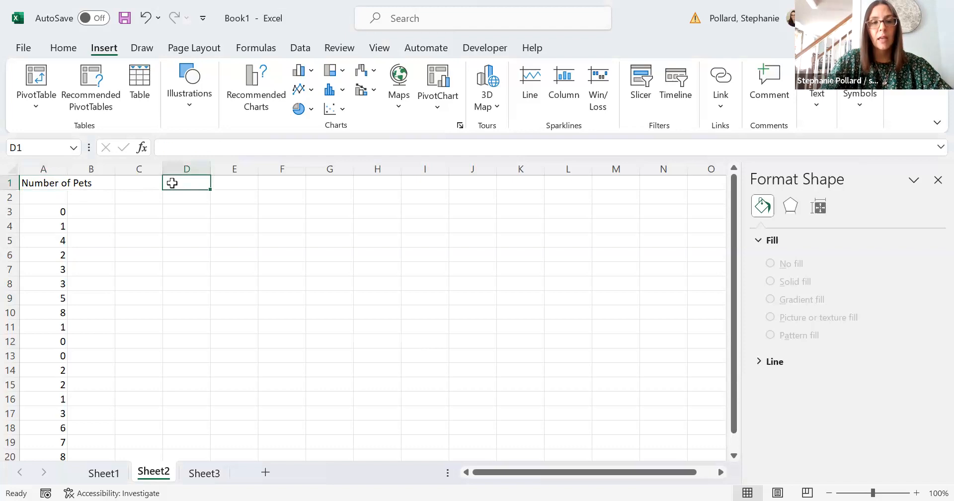
{"action": "double_click", "coordinate": [172, 183]}
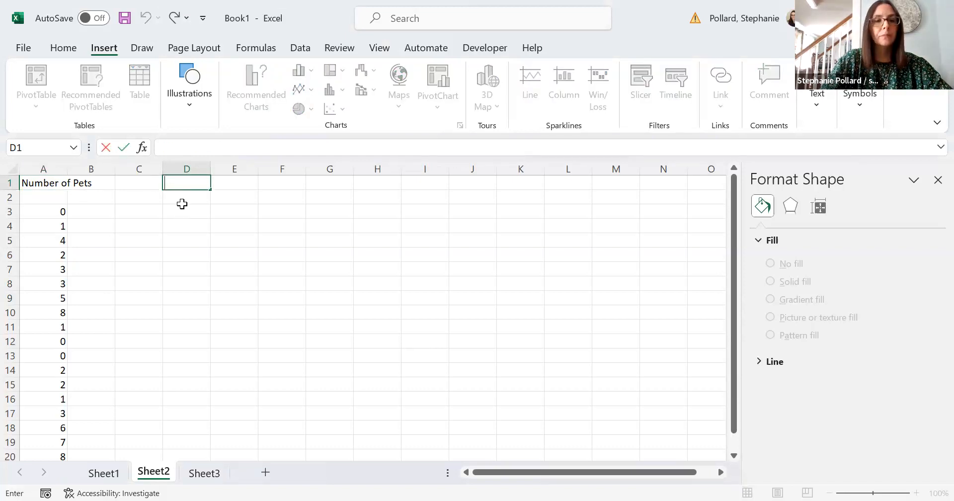
{"action": "left_click", "coordinate": [183, 201]}
{"action": "key", "text": "Down"}
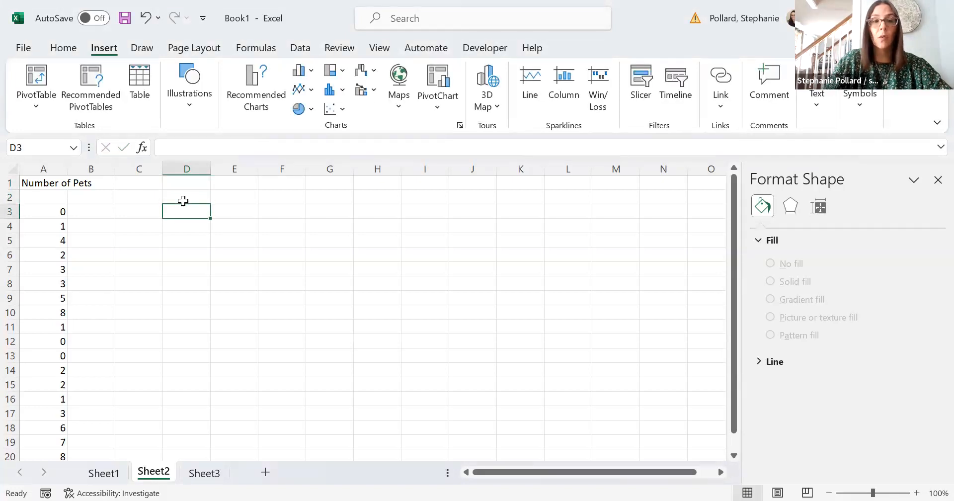
{"action": "key", "text": "Down"}
{"action": "key", "text": "Up"}
{"action": "key", "text": "Down"}
{"action": "key", "text": "Up"}
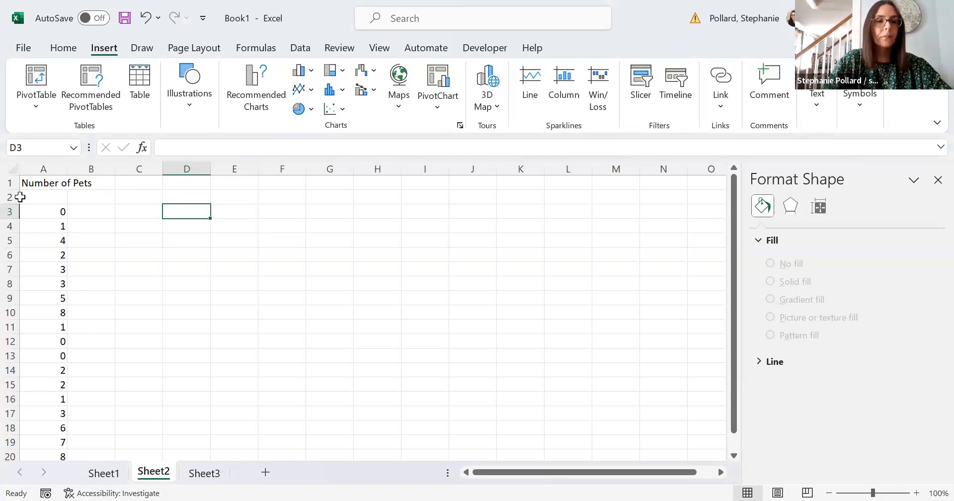
AutoFit column A to the Number of Pets heading, fine-tune its width, and select the pet counts A3:A21
{"action": "left_click", "coordinate": [37, 183]}
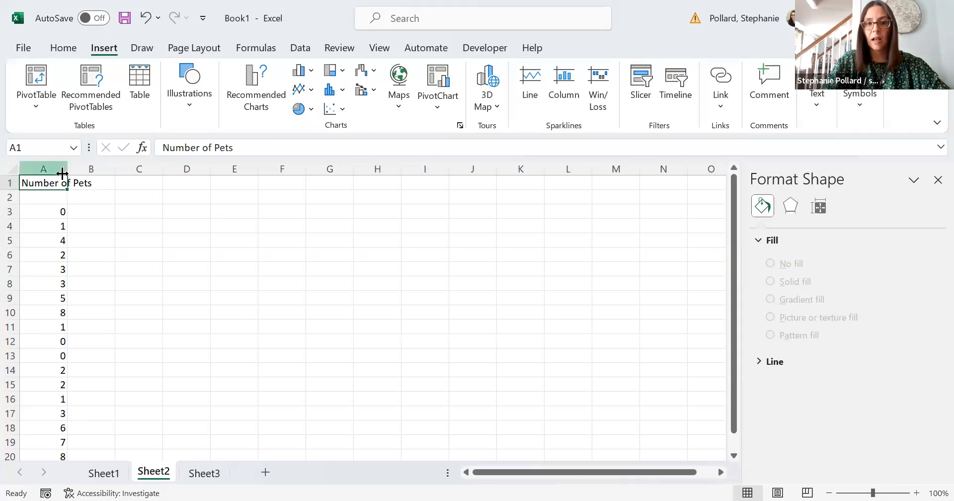
{"action": "left_click", "coordinate": [109, 207]}
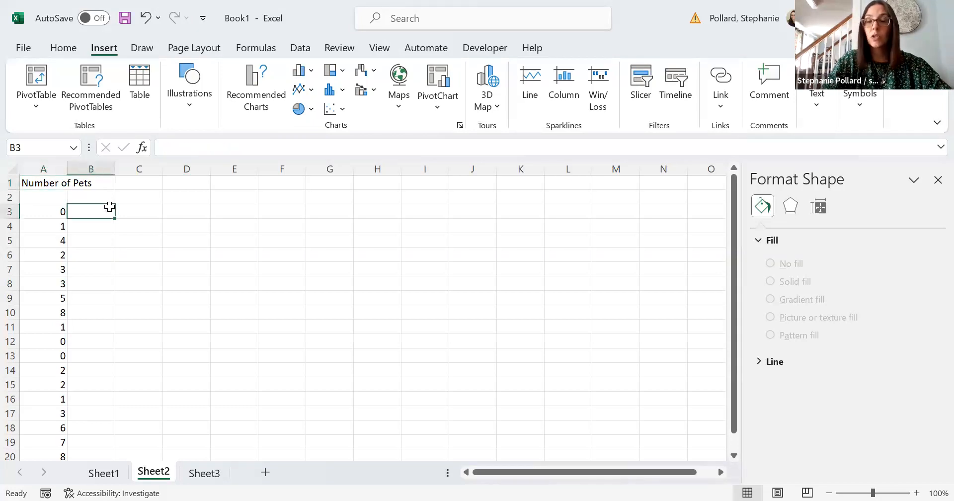
{"action": "double_click", "coordinate": [67, 168]}
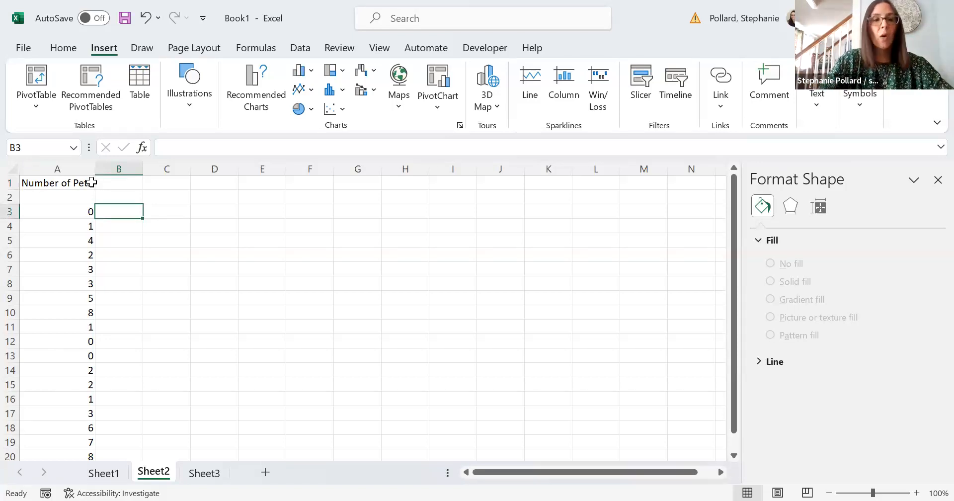
{"action": "mouse_move", "coordinate": [96, 170]}
{"action": "left_mouse_down"}
{"action": "mouse_move", "coordinate": [118, 169]}
{"action": "mouse_move", "coordinate": [75, 172]}
{"action": "mouse_move", "coordinate": [96, 174]}
{"action": "left_mouse_up"}
{"action": "left_click", "coordinate": [215, 227]}
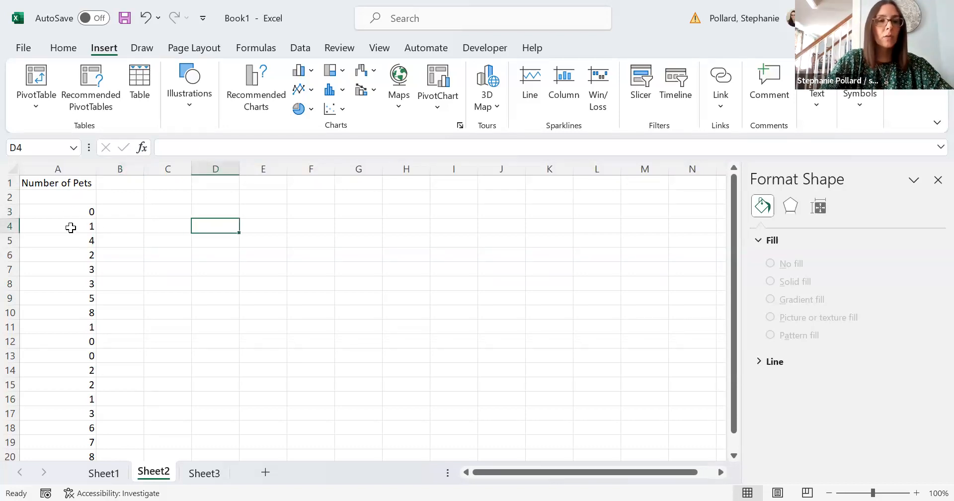
{"action": "left_click_drag", "start_coordinate": [74, 212], "coordinate": [71, 423]}
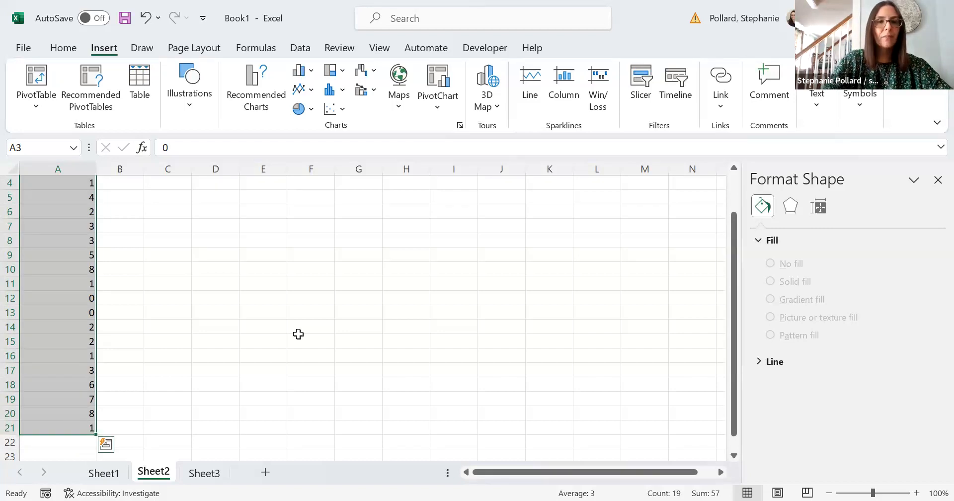
Sort the pet counts A to Z, then Z to A, then back to smallest first
{"action": "left_click", "coordinate": [299, 48]}
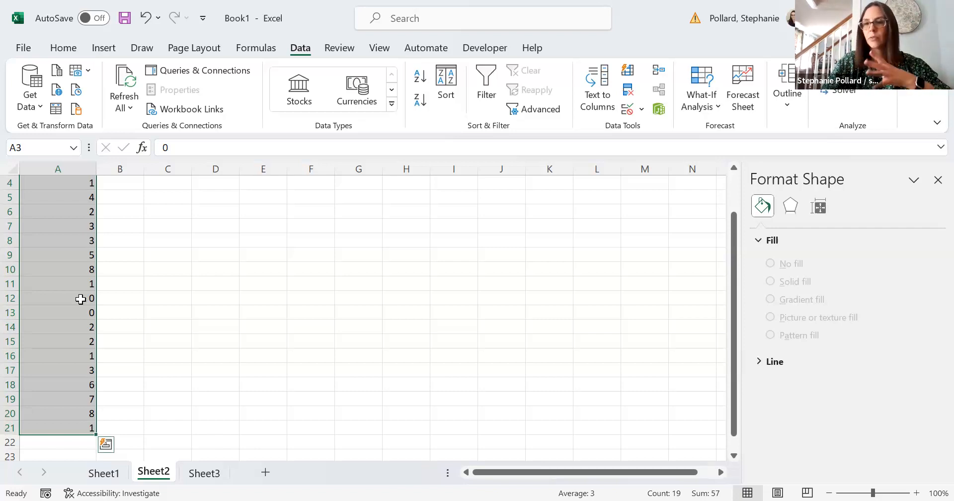
{"action": "left_click", "coordinate": [417, 81]}
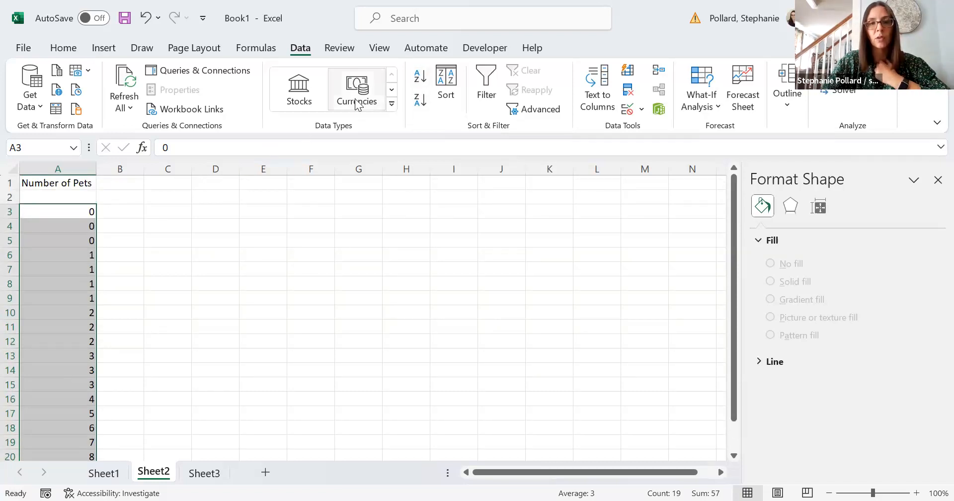
{"action": "left_click", "coordinate": [417, 98]}
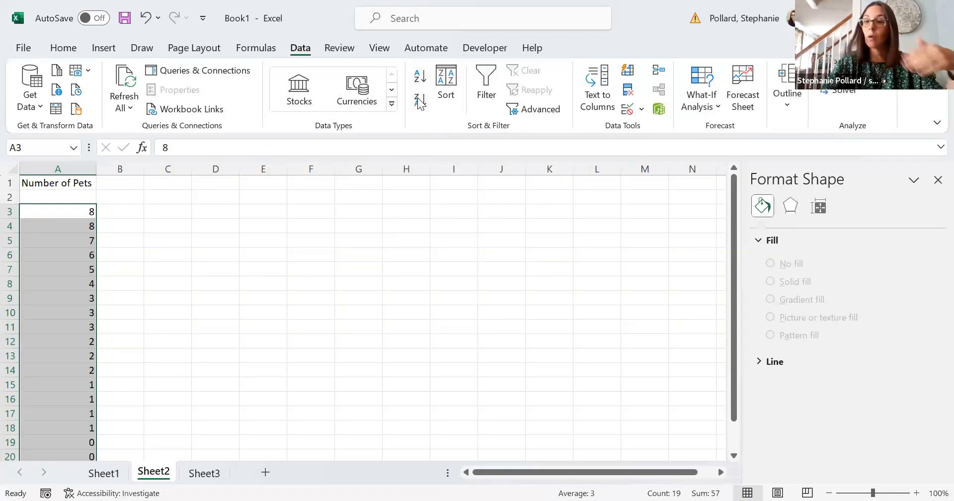
{"action": "left_click", "coordinate": [421, 76]}
{"action": "left_click", "coordinate": [314, 227]}
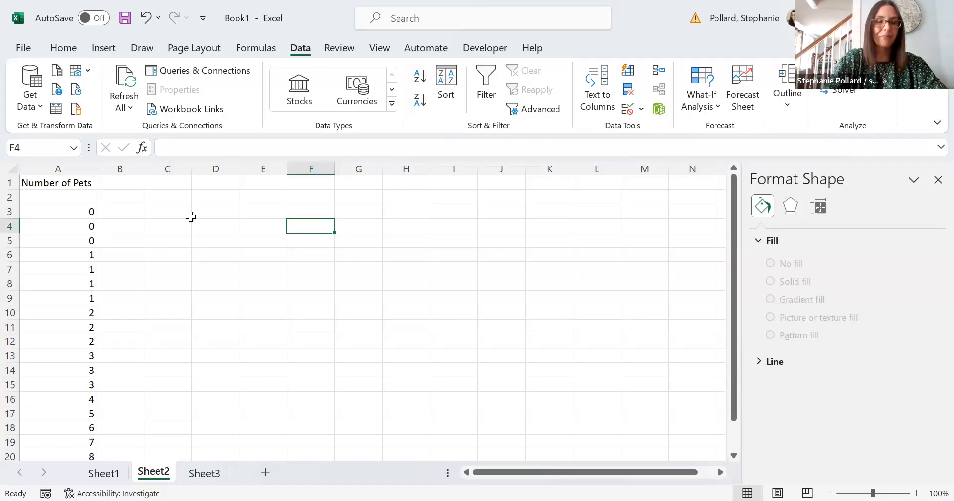
Go to Sheet3 and AutoFit columns A and B to the Major and Number of Classes data
{"action": "left_click", "coordinate": [204, 475]}
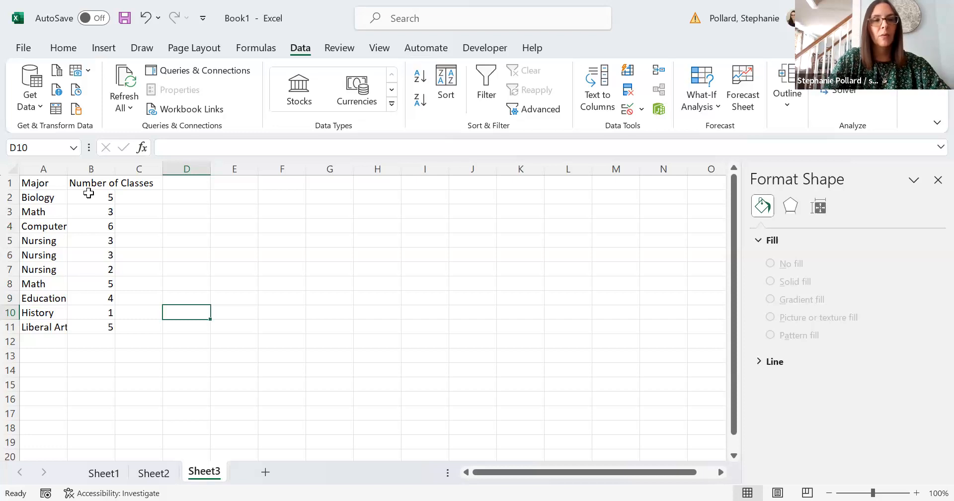
{"action": "double_click", "coordinate": [67, 167]}
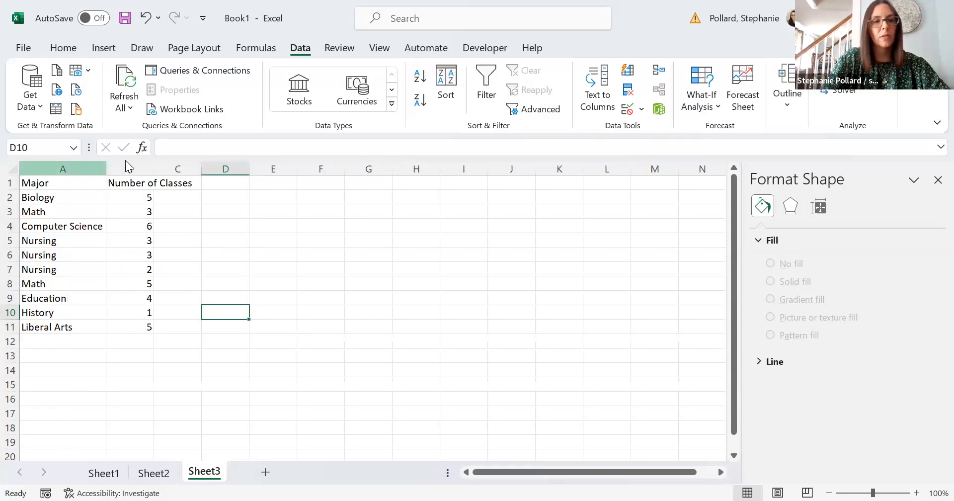
{"action": "double_click", "coordinate": [154, 165]}
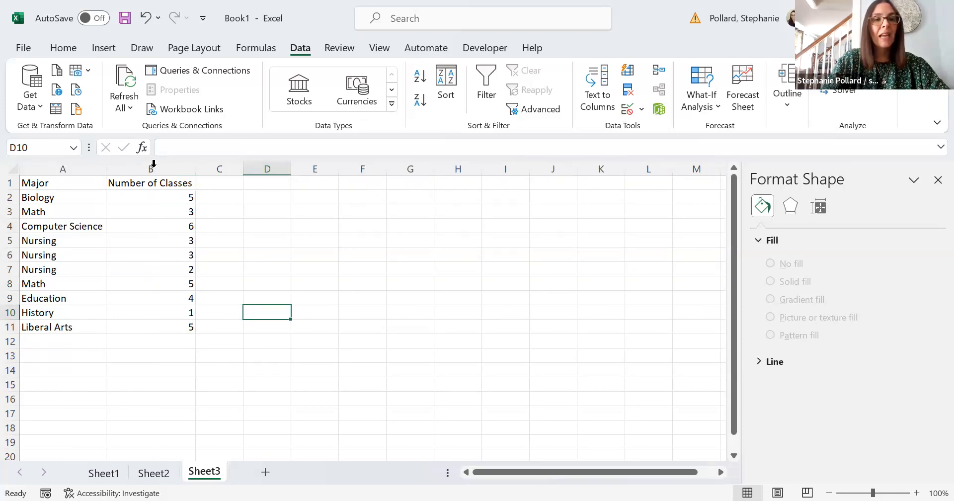
Make the A1:B1 headers bold at font size 14 and re-fit column B to them
{"action": "left_click_drag", "start_coordinate": [49, 183], "coordinate": [122, 180]}
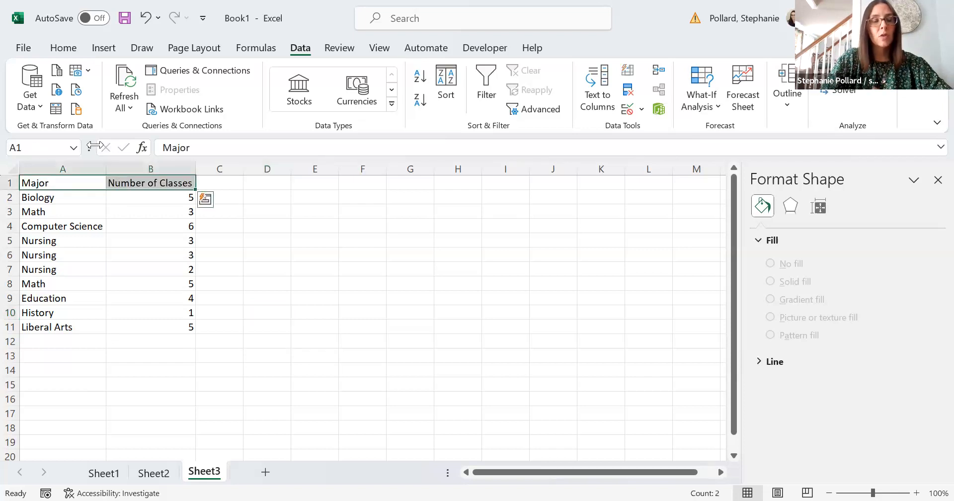
{"action": "left_click", "coordinate": [62, 47]}
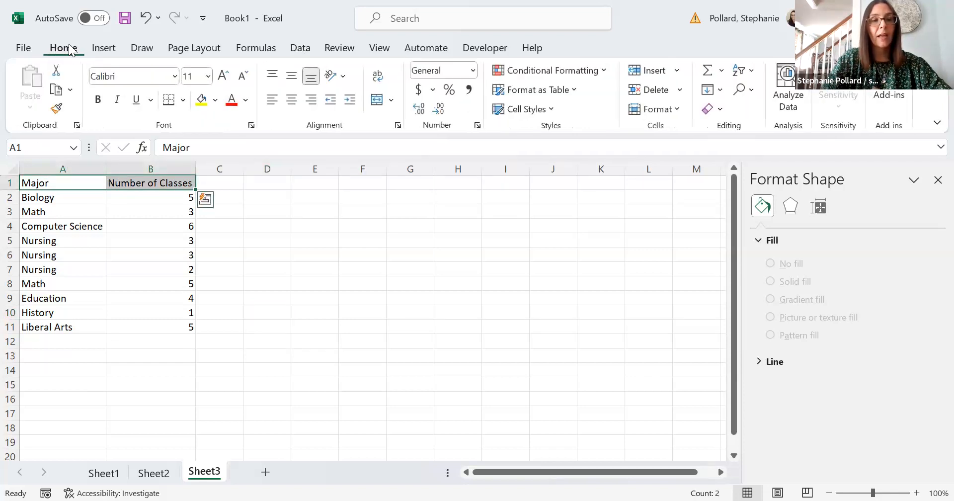
{"action": "left_click", "coordinate": [98, 99]}
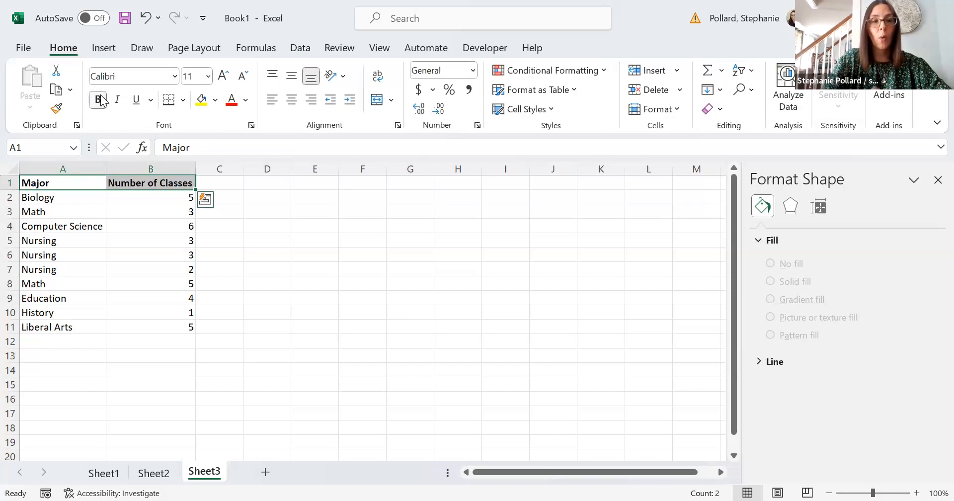
{"action": "left_click", "coordinate": [175, 76]}
{"action": "left_click", "coordinate": [207, 76]}
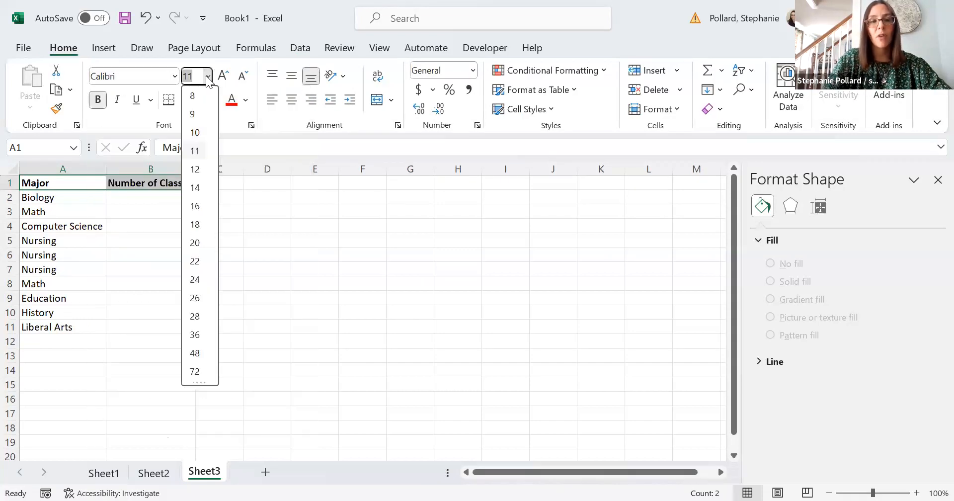
{"action": "left_click", "coordinate": [197, 184]}
{"action": "left_click", "coordinate": [265, 195]}
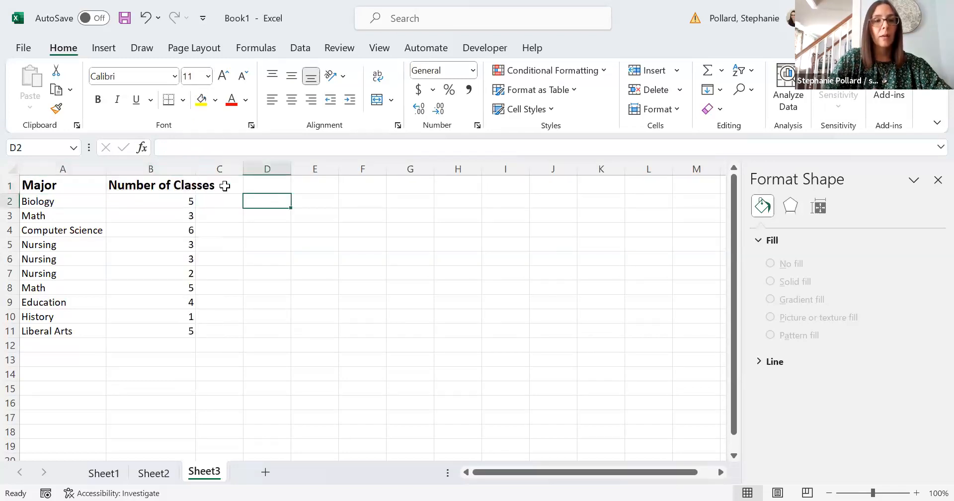
{"action": "double_click", "coordinate": [194, 169]}
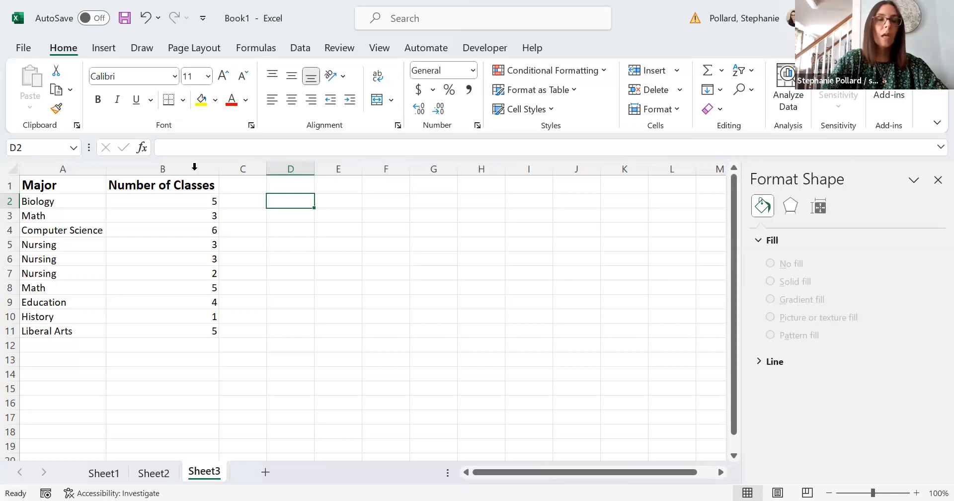
{"action": "left_click", "coordinate": [236, 243]}
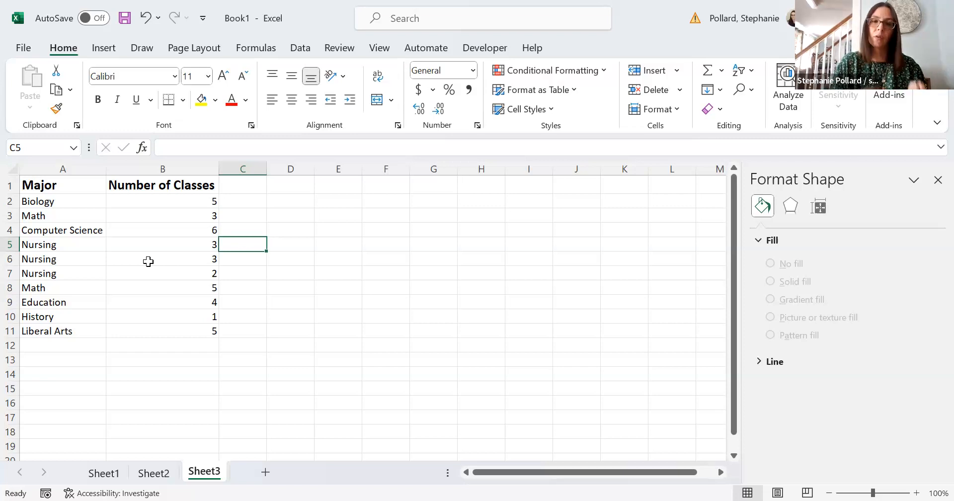
{"action": "left_click", "coordinate": [350, 234]}
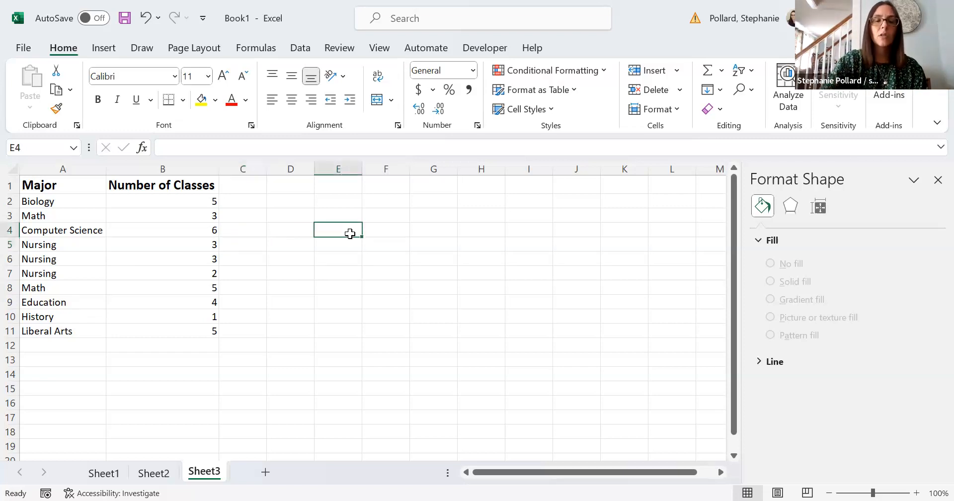
{"action": "left_click", "coordinate": [301, 48]}
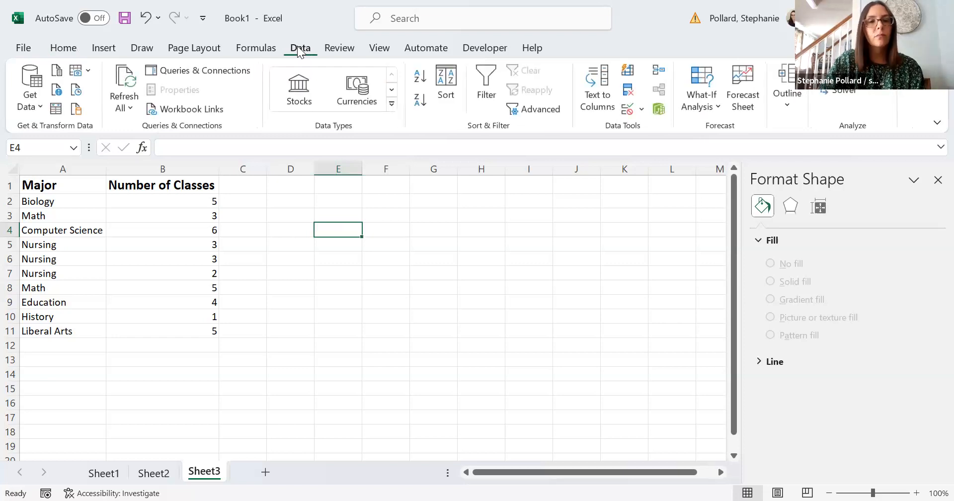
Sort A2:B11 by Number of Classes, Smallest to Largest, in the Sort dialog
{"action": "left_click_drag", "start_coordinate": [73, 204], "coordinate": [196, 332]}
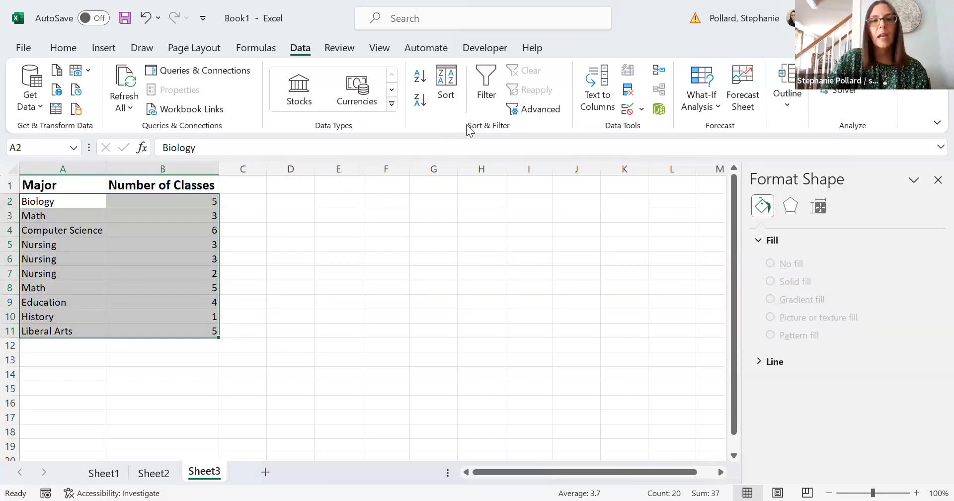
{"action": "left_click", "coordinate": [452, 96]}
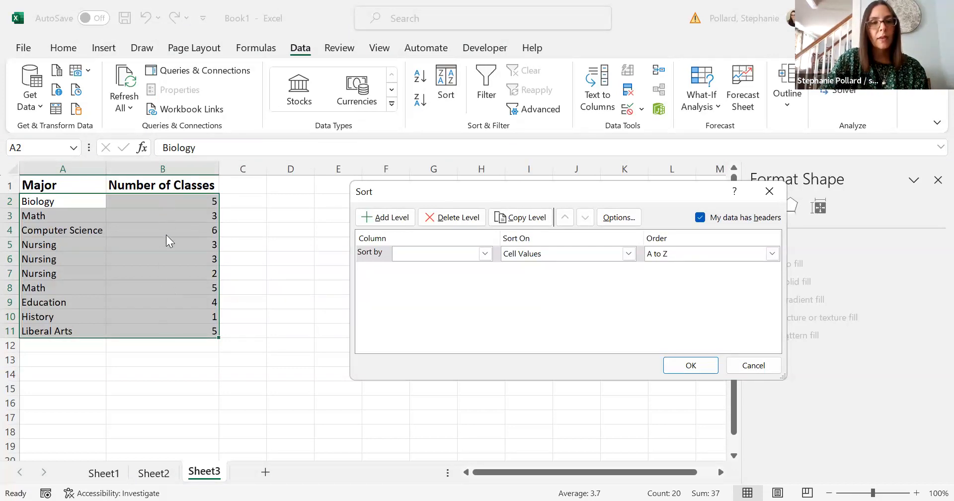
{"action": "left_click", "coordinate": [485, 253]}
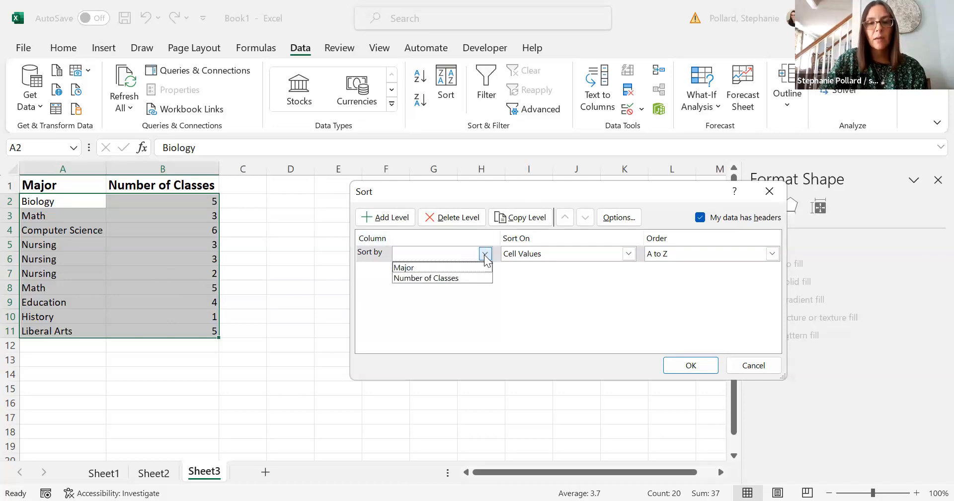
{"action": "left_click", "coordinate": [458, 278]}
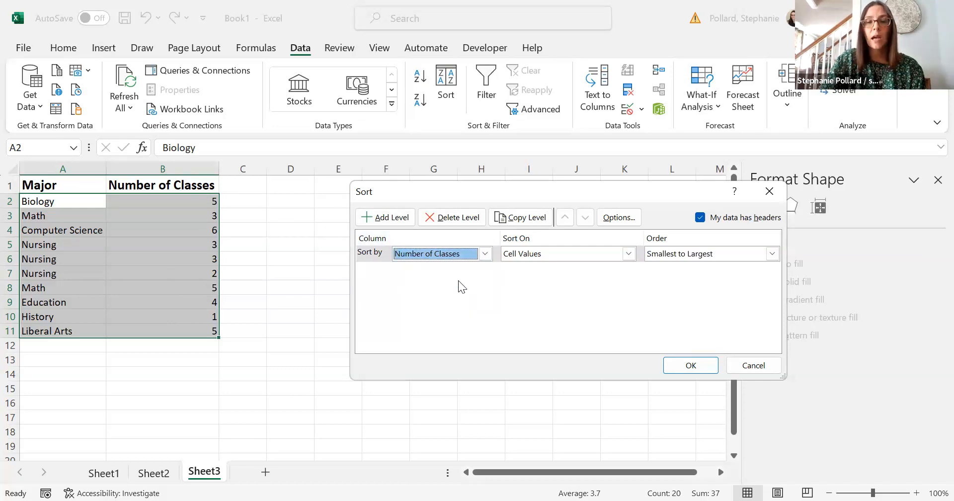
{"action": "left_click", "coordinate": [772, 254]}
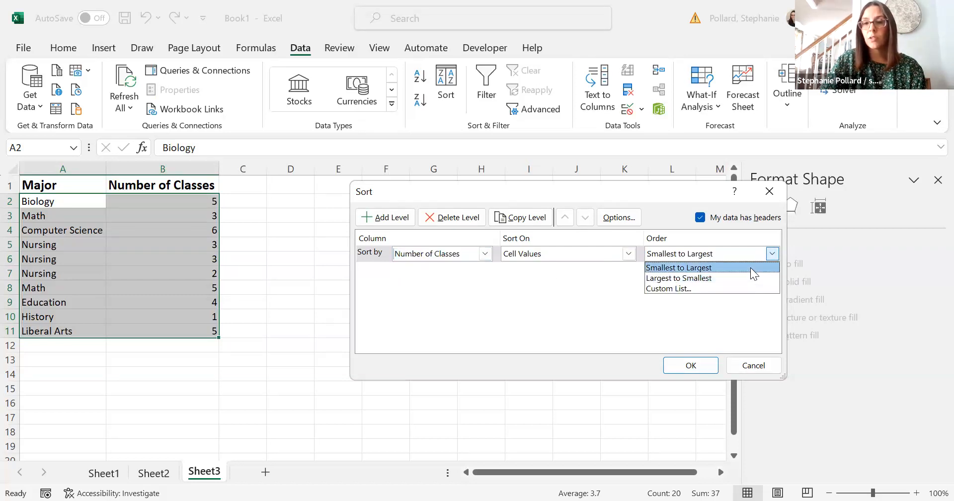
{"action": "left_click", "coordinate": [751, 268]}
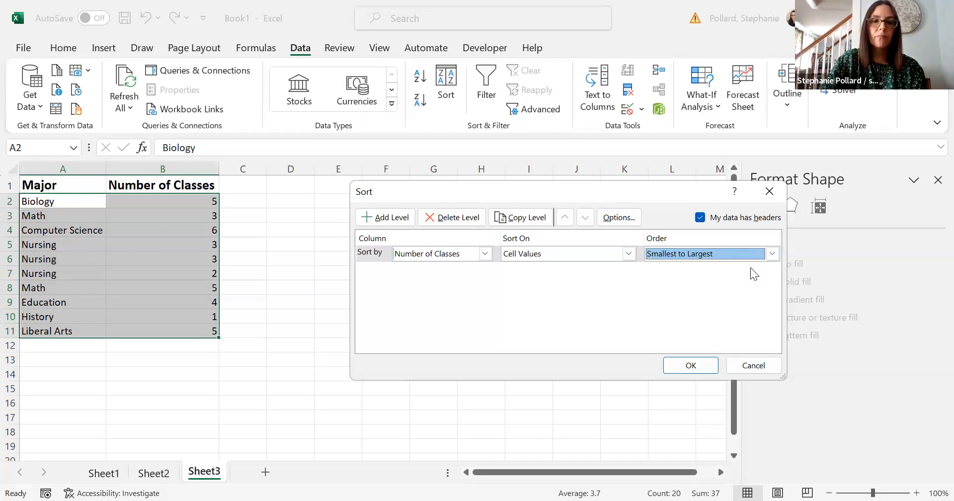
{"action": "left_click", "coordinate": [688, 367]}
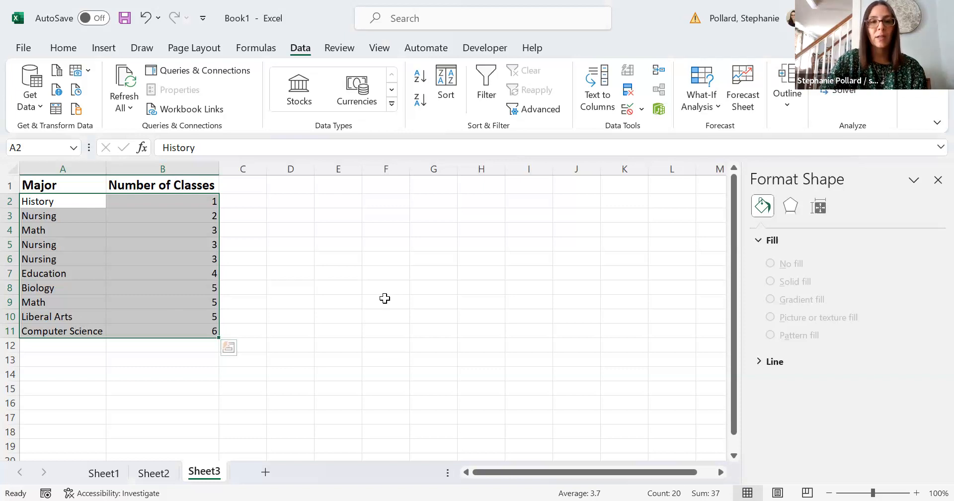
Change the sort to Major, A to Z, and apply it
{"action": "left_click", "coordinate": [445, 102]}
{"action": "left_click", "coordinate": [486, 254]}
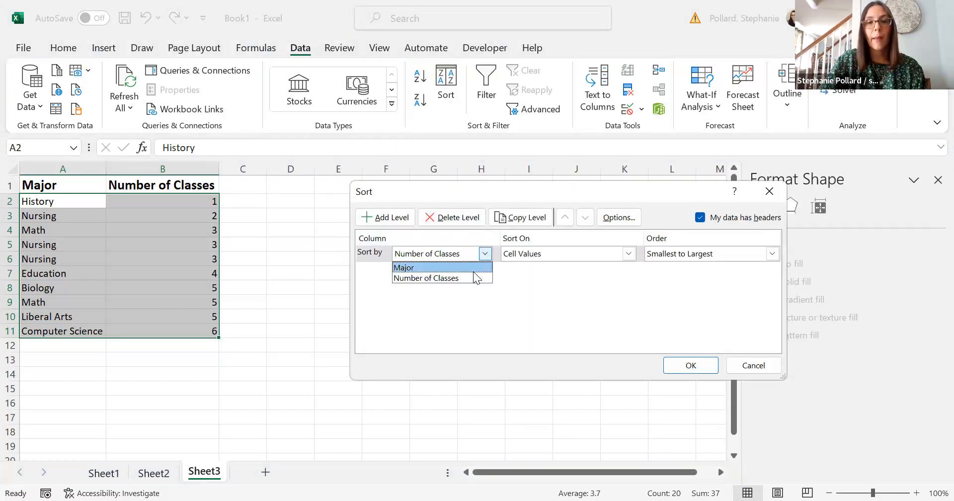
{"action": "left_click", "coordinate": [473, 268]}
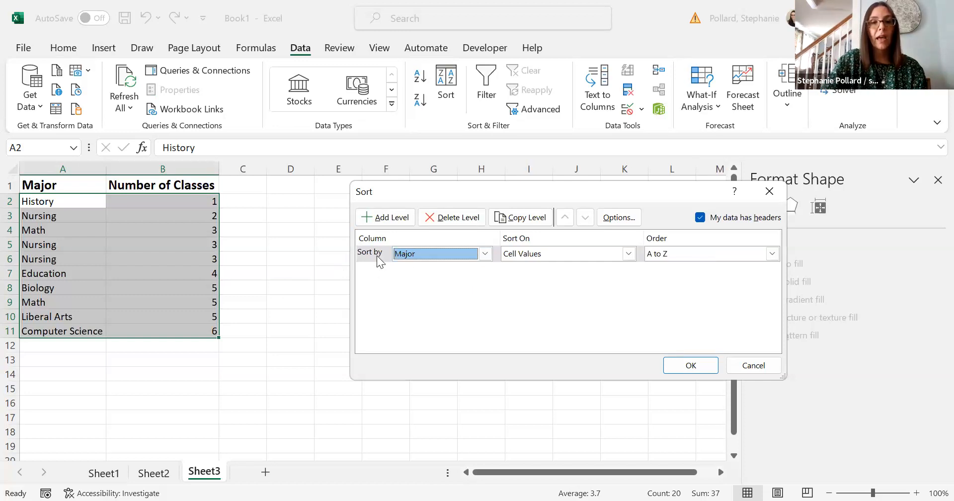
{"action": "left_click", "coordinate": [682, 366]}
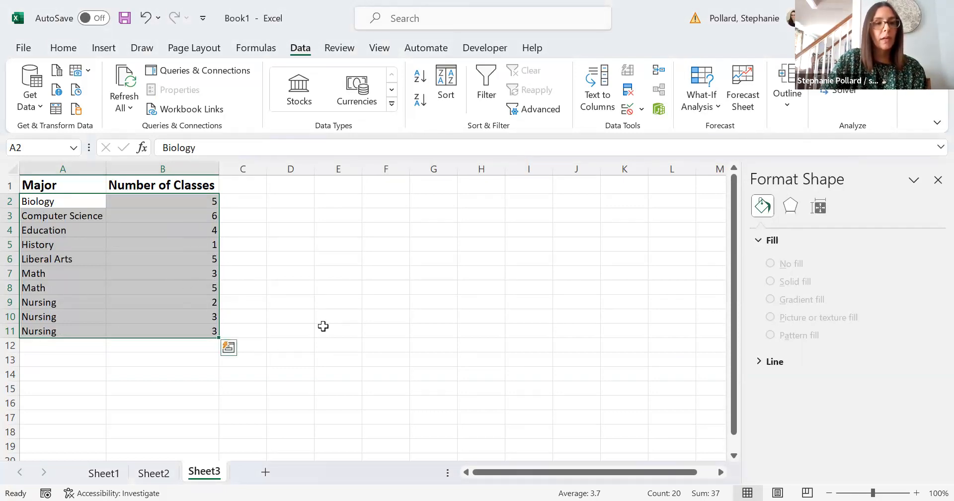
Deselect the table and begin editing cell C1 for a new header
{"action": "left_click", "coordinate": [257, 298]}
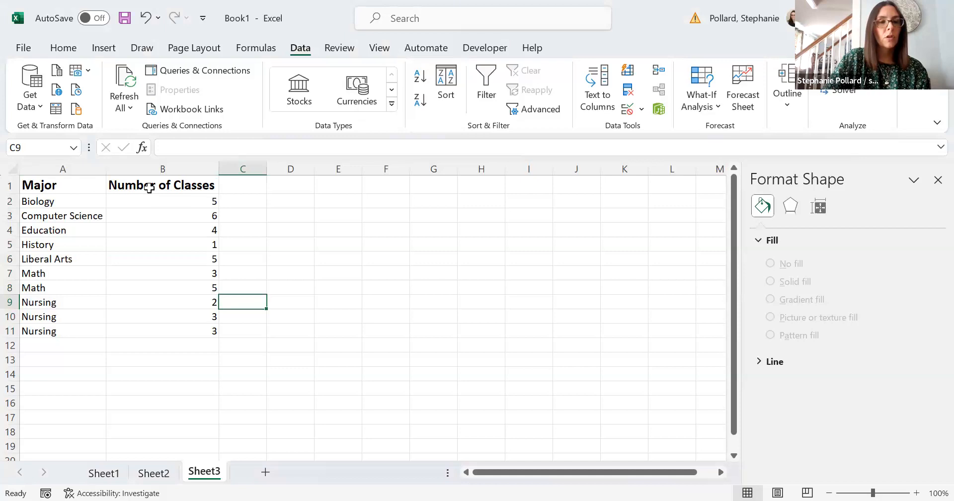
{"action": "left_click", "coordinate": [242, 190]}
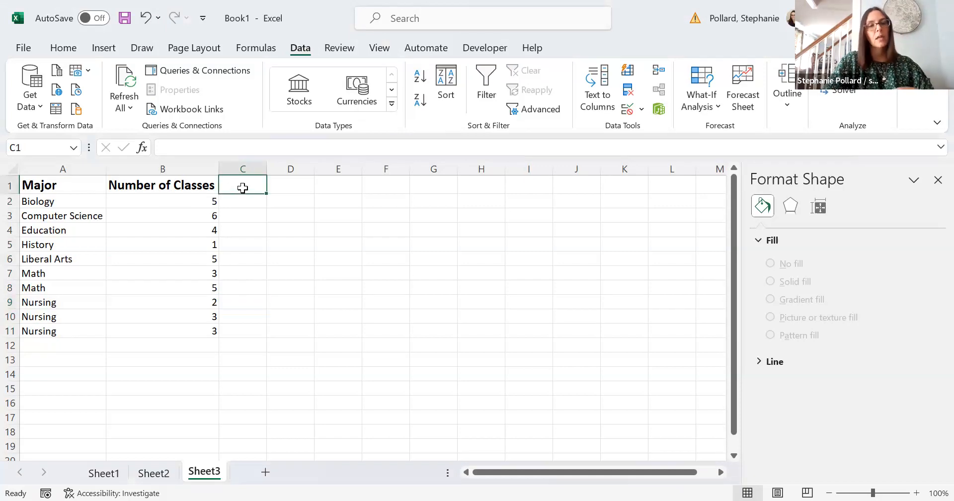
{"action": "double_click", "coordinate": [244, 190]}
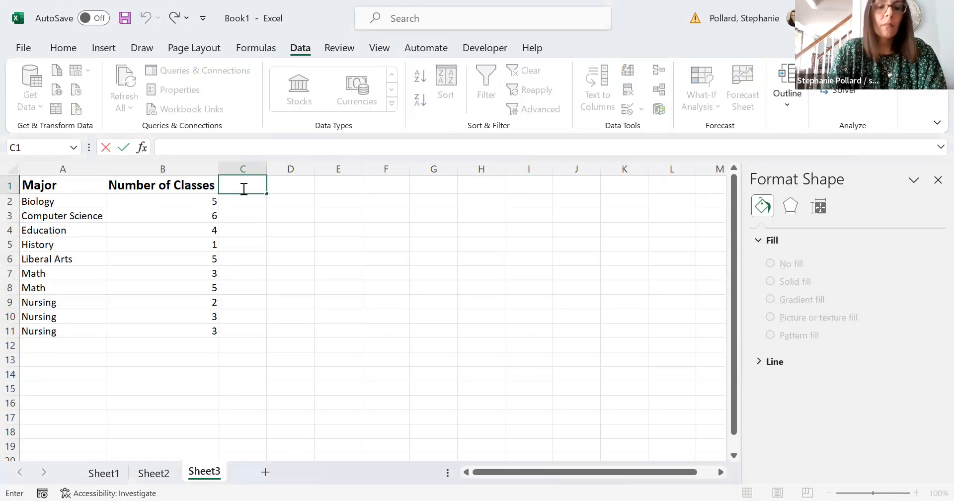
Enter the Day/Evening/Online header in C1 and widen column C to fit
{"action": "type", "text": "Day"}
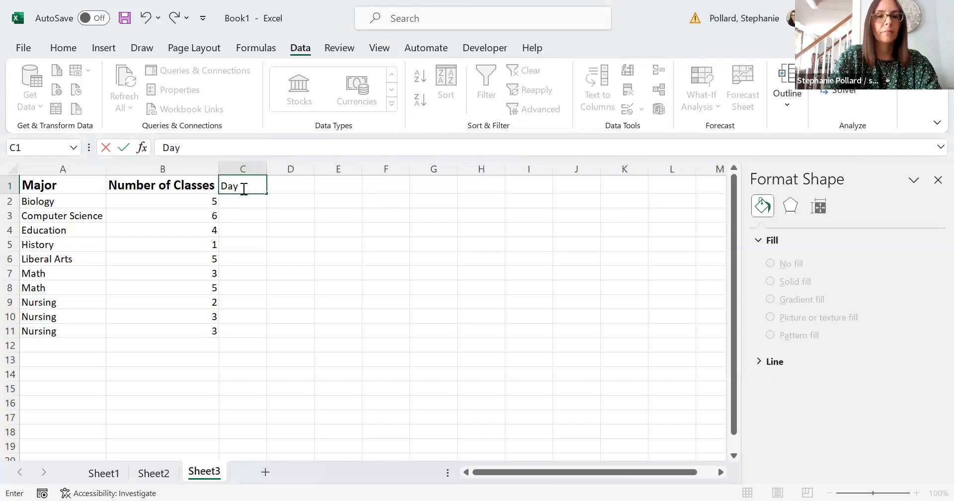
{"action": "type", "text": "/Eve"}
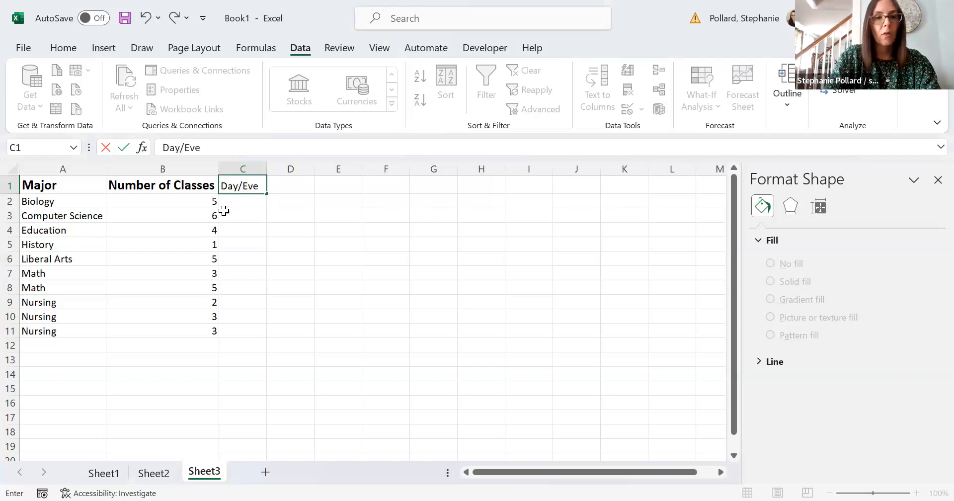
{"action": "type", "text": "ning/Online"}
{"action": "key", "text": "Return"}
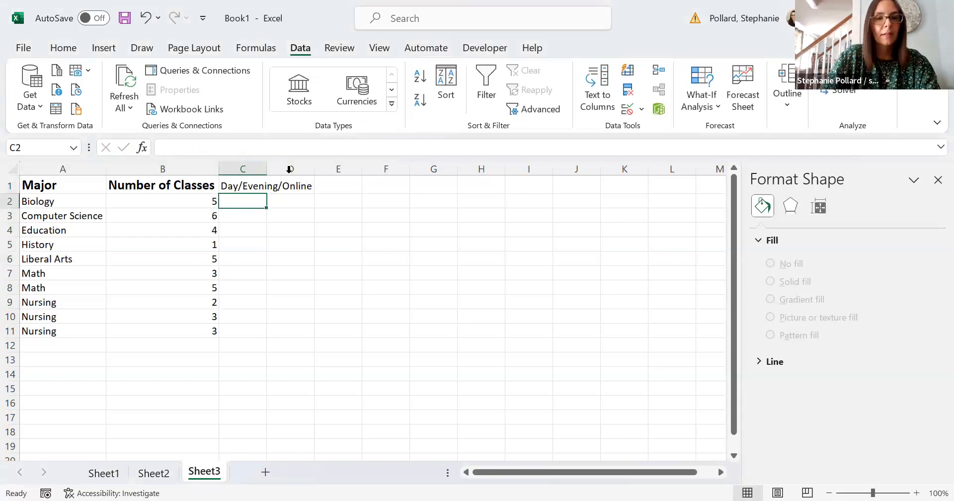
{"action": "double_click", "coordinate": [266, 169]}
Format C1 as bold, size 14, and AutoFit column C again to the larger text
{"action": "left_click", "coordinate": [259, 186]}
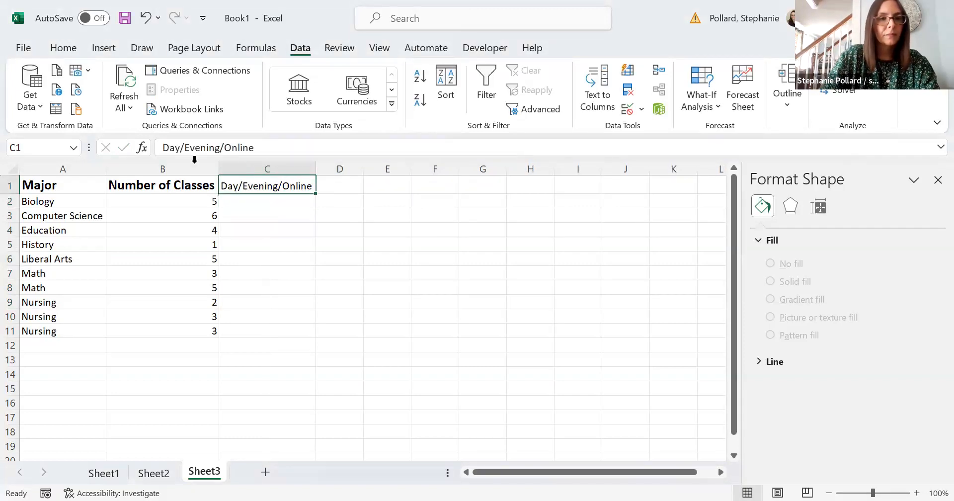
{"action": "left_click", "coordinate": [68, 49]}
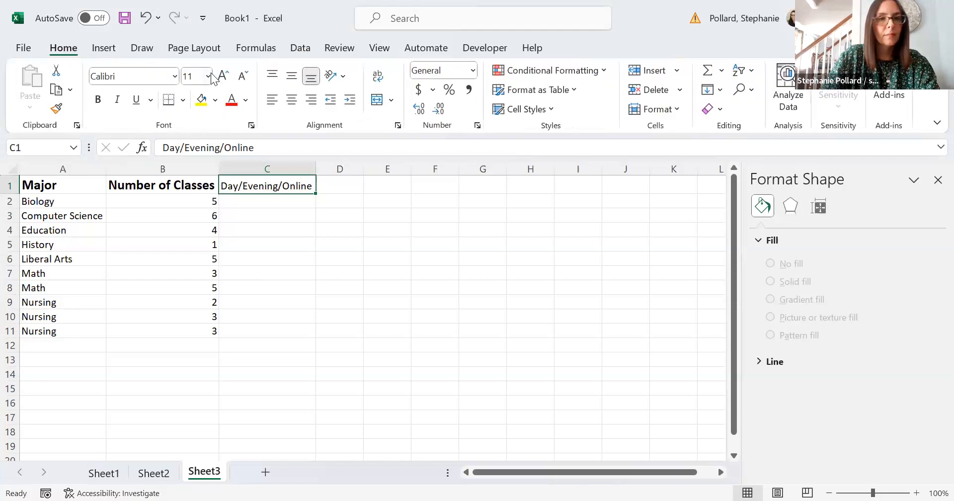
{"action": "left_click", "coordinate": [208, 77]}
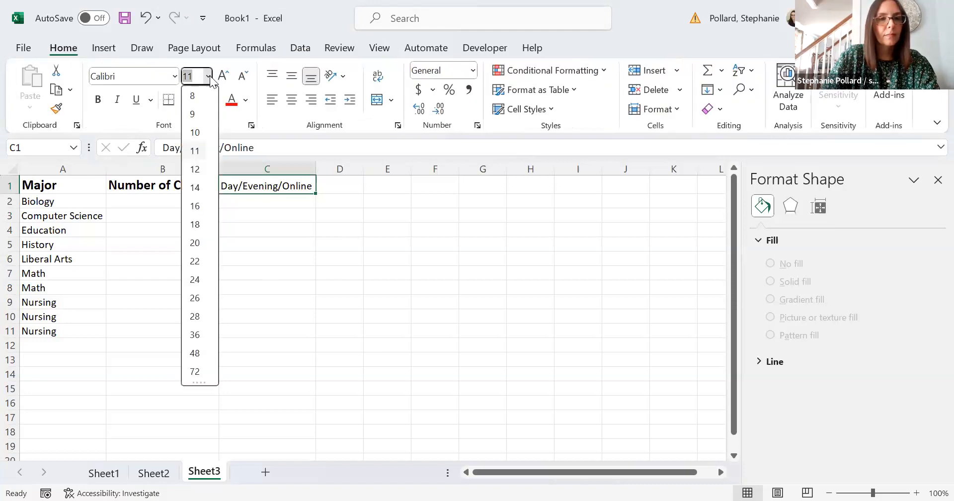
{"action": "left_click", "coordinate": [199, 185]}
{"action": "left_click", "coordinate": [99, 101]}
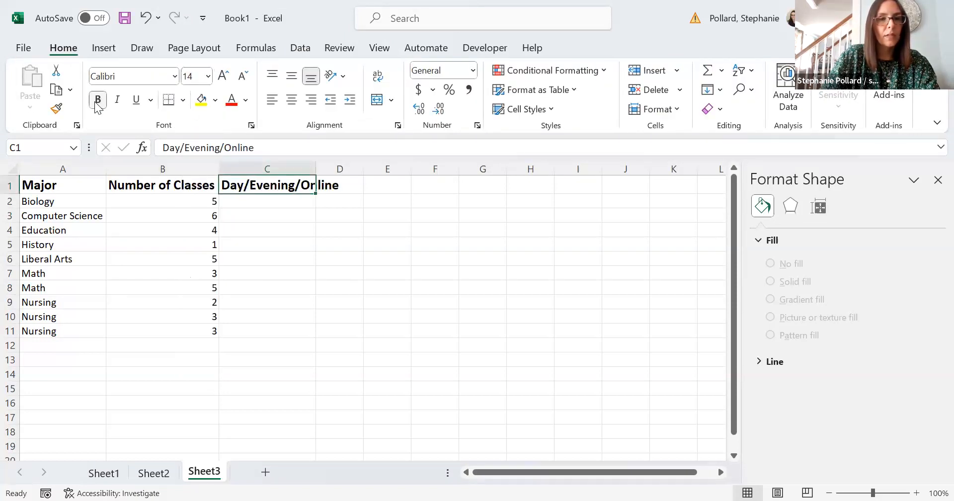
{"action": "left_click", "coordinate": [374, 241]}
{"action": "double_click", "coordinate": [313, 169]}
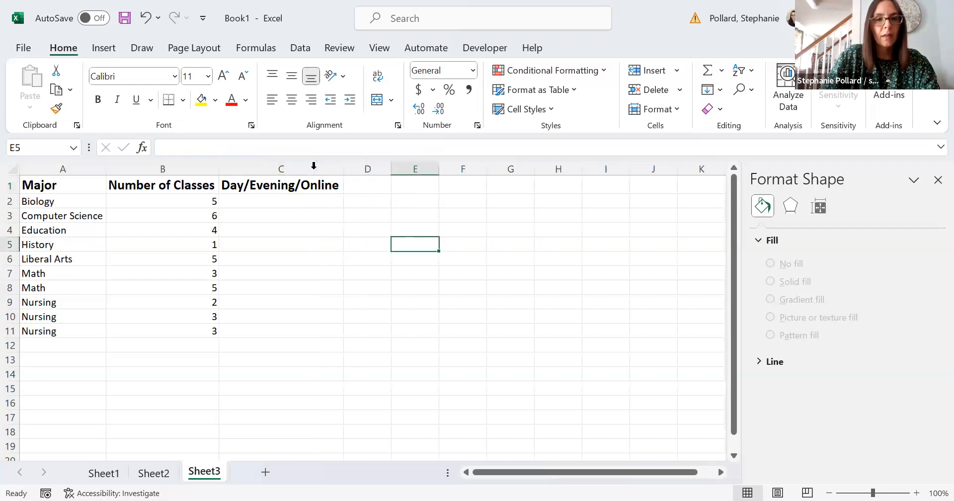
Enter the codes D, D, E, O, O, O, D, D, D, E in C2 through C11
{"action": "left_click", "coordinate": [300, 201]}
{"action": "type", "text": "D"}
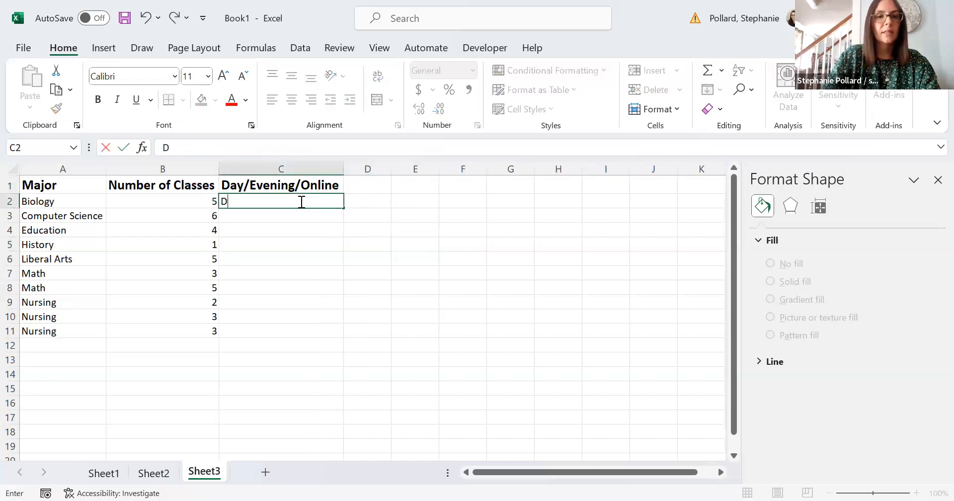
{"action": "key", "text": "Return"}
{"action": "type", "text": "D"}
{"action": "key", "text": "Return"}
{"action": "type", "text": "E"}
{"action": "key", "text": "Return"}
{"action": "type", "text": "O"}
{"action": "key", "text": "Return"}
{"action": "type", "text": "O"}
{"action": "key", "text": "Return"}
{"action": "type", "text": "O"}
{"action": "key", "text": "Return"}
{"action": "type", "text": "D"}
{"action": "key", "text": "Return"}
{"action": "type", "text": "D"}
{"action": "key", "text": "Return"}
{"action": "type", "text": "D"}
{"action": "key", "text": "Return"}
{"action": "type", "text": "E"}
{"action": "key", "text": "Return"}
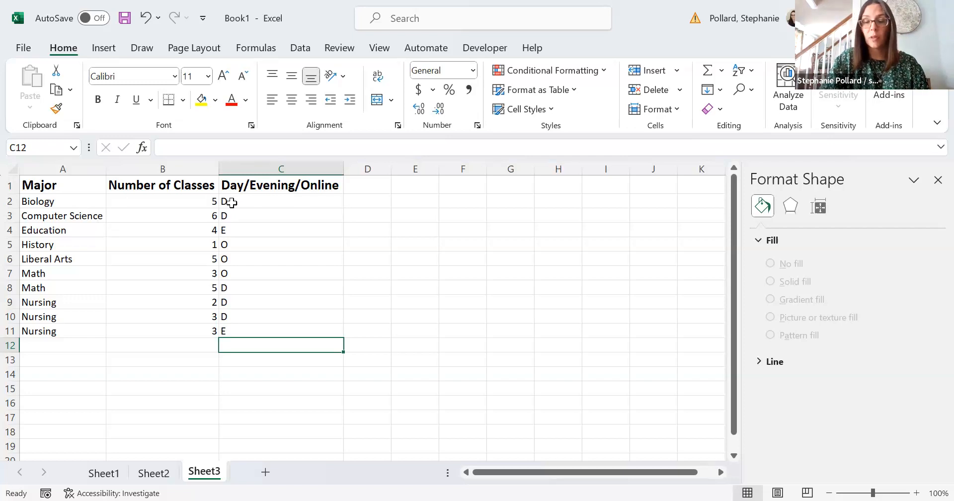
Select A2:C11 and open the Sort dialog, then cancel it without sorting
{"action": "left_click_drag", "start_coordinate": [100, 206], "coordinate": [258, 329]}
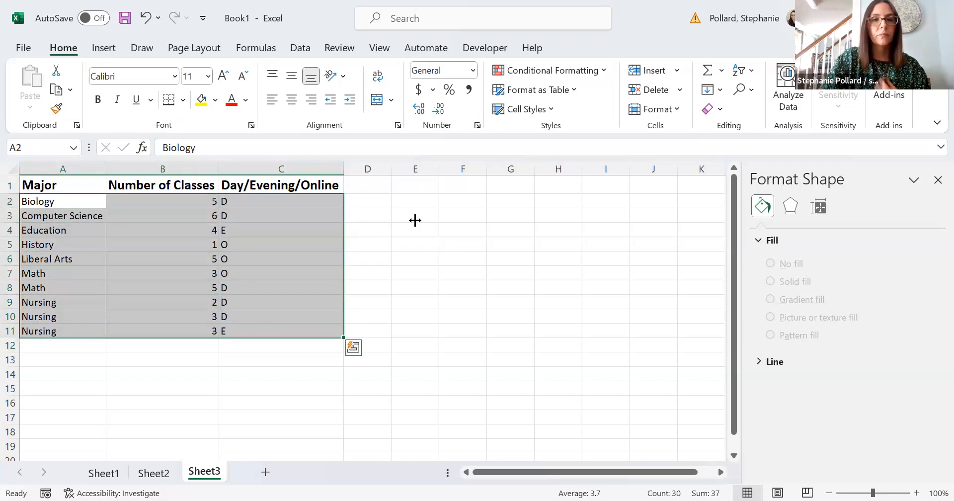
{"action": "left_click", "coordinate": [299, 50]}
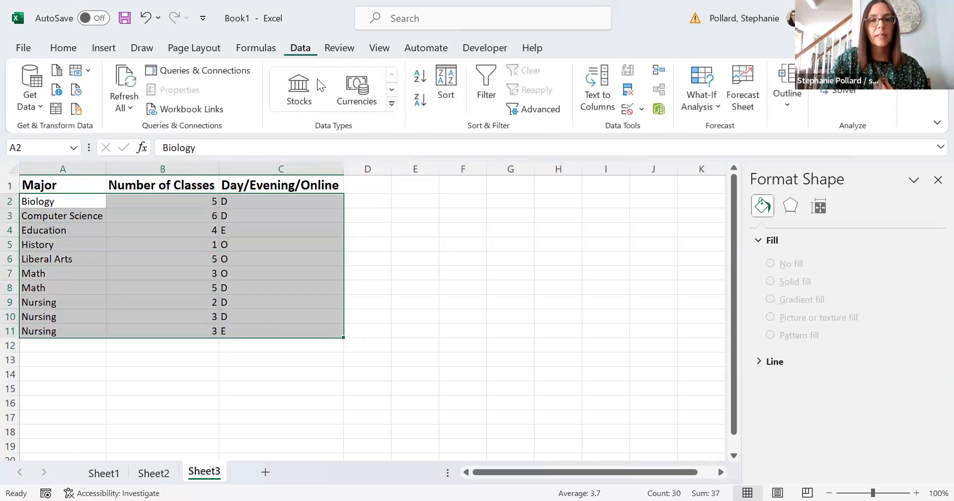
{"action": "left_click", "coordinate": [446, 80]}
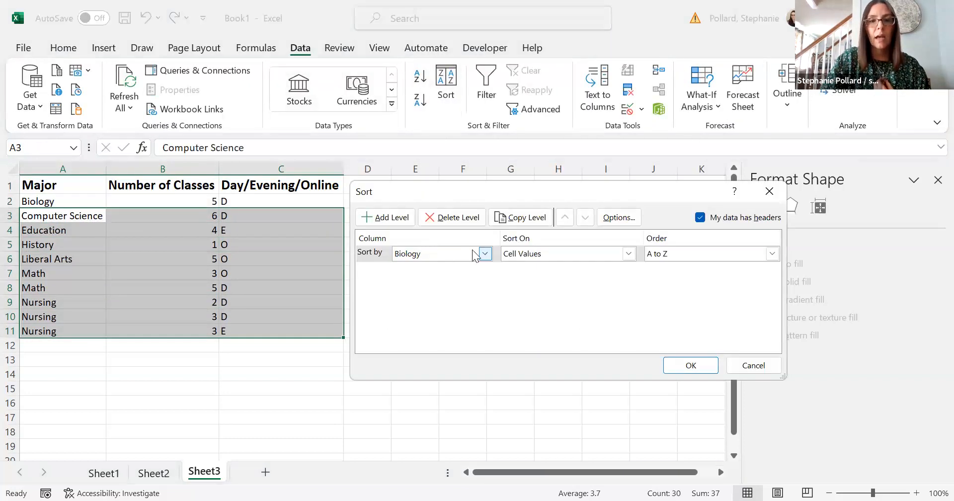
{"action": "left_click", "coordinate": [485, 253]}
{"action": "left_click", "coordinate": [576, 306]}
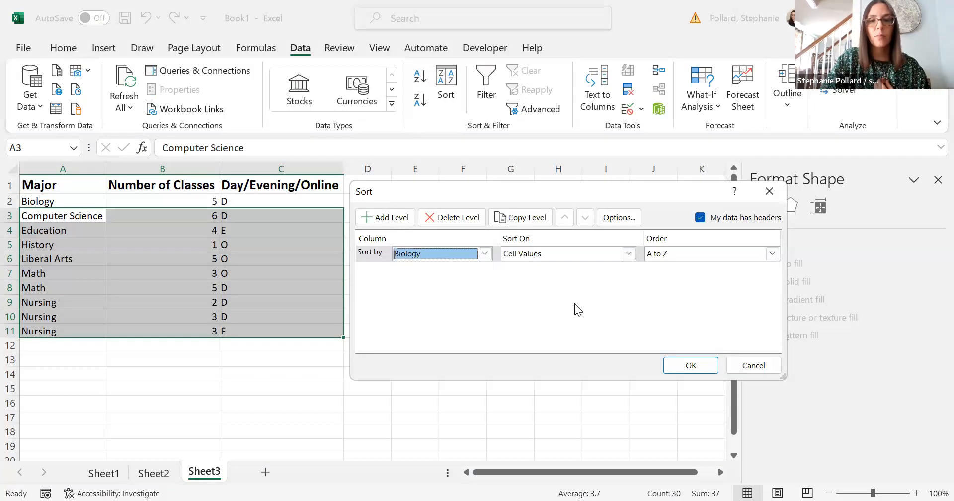
{"action": "left_click", "coordinate": [769, 367]}
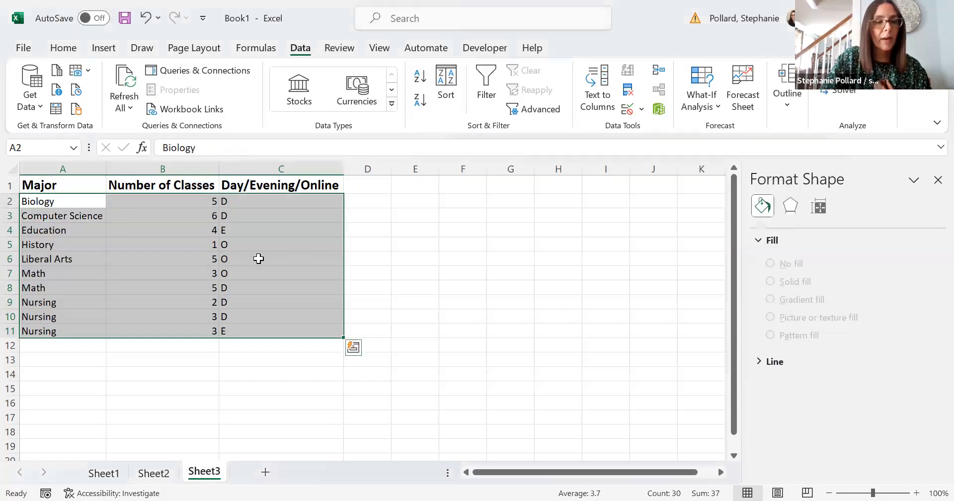
{"action": "left_click", "coordinate": [115, 199]}
Select A1:C11 and sort by Number of Classes, Smallest to Largest
{"action": "left_click_drag", "start_coordinate": [86, 187], "coordinate": [262, 331]}
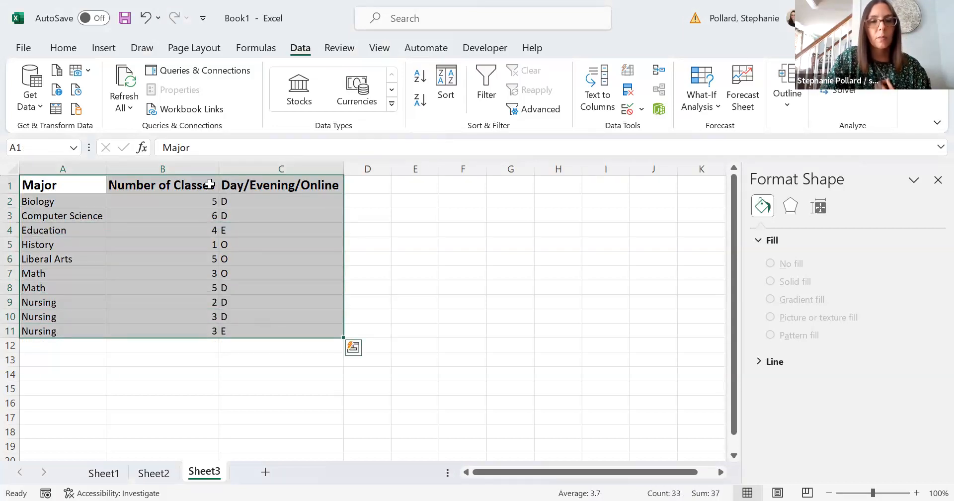
{"action": "left_click", "coordinate": [446, 95]}
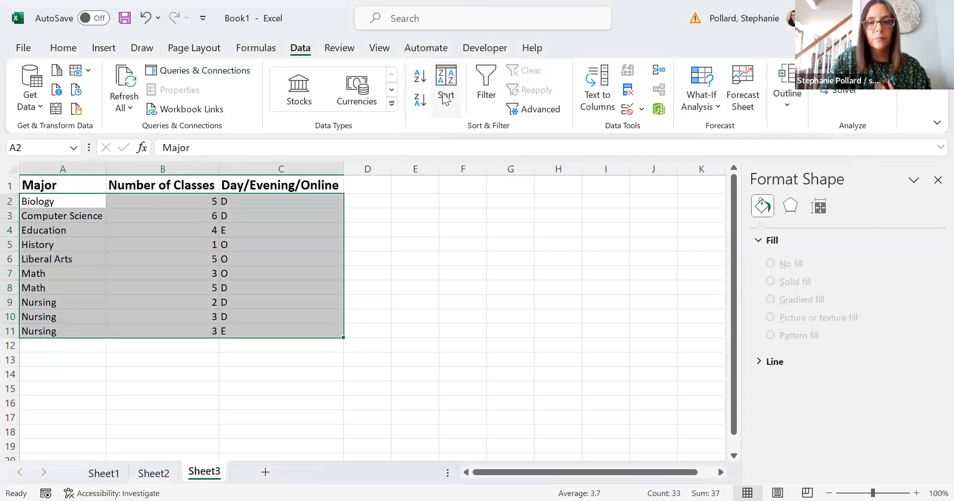
{"action": "left_click", "coordinate": [485, 254]}
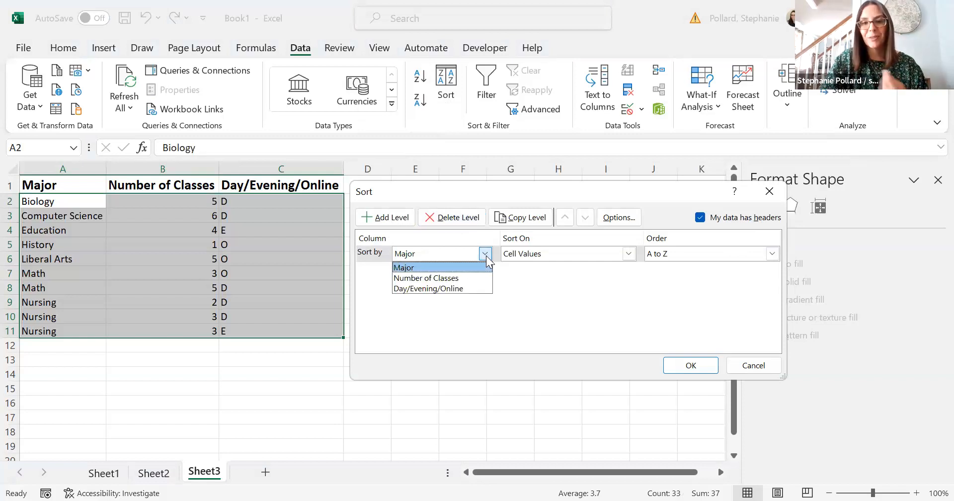
{"action": "left_click", "coordinate": [463, 269]}
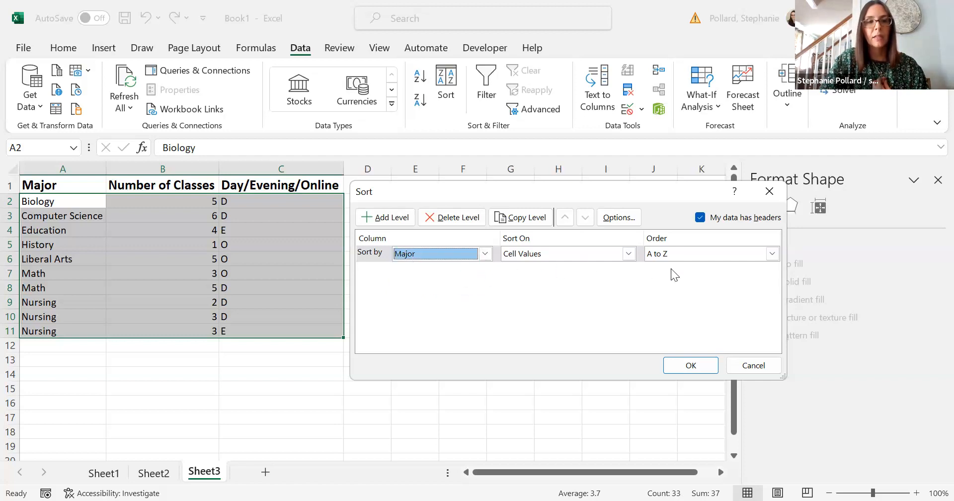
{"action": "left_click", "coordinate": [484, 254]}
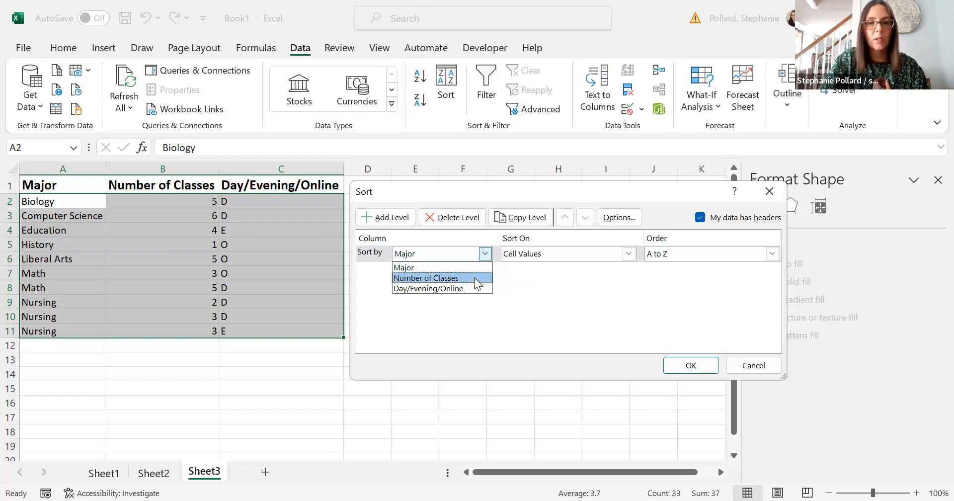
{"action": "left_click", "coordinate": [474, 278]}
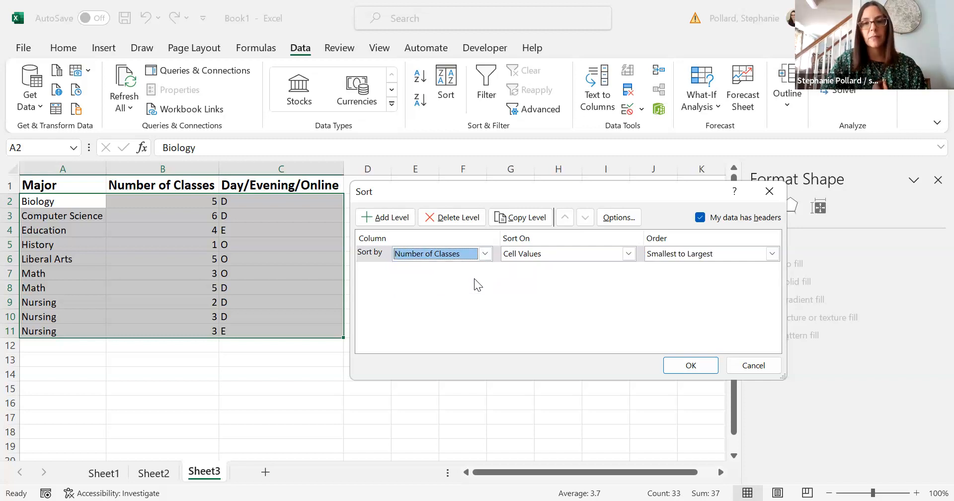
{"action": "left_click", "coordinate": [701, 367]}
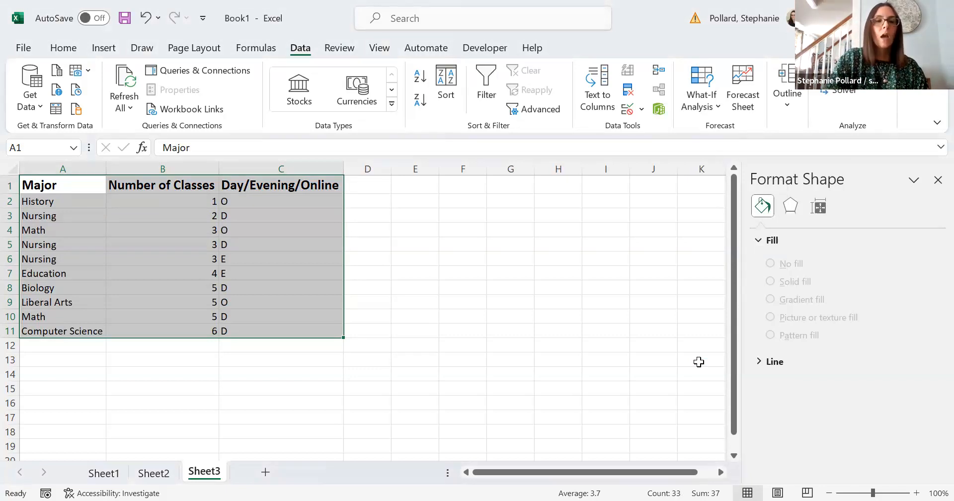
Sort by Major A to Z, adding a second level on Day/Evening/Online
{"action": "left_click", "coordinate": [451, 88]}
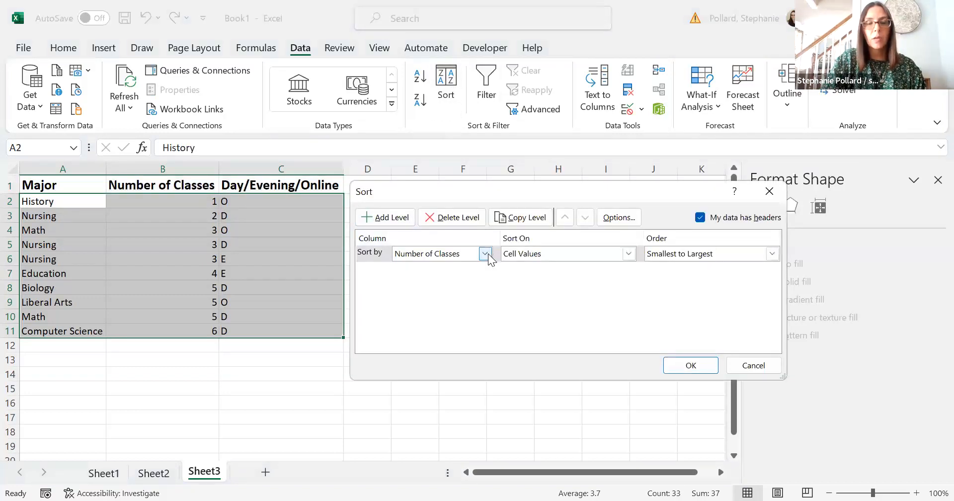
{"action": "left_click", "coordinate": [486, 254]}
{"action": "left_click", "coordinate": [478, 267]}
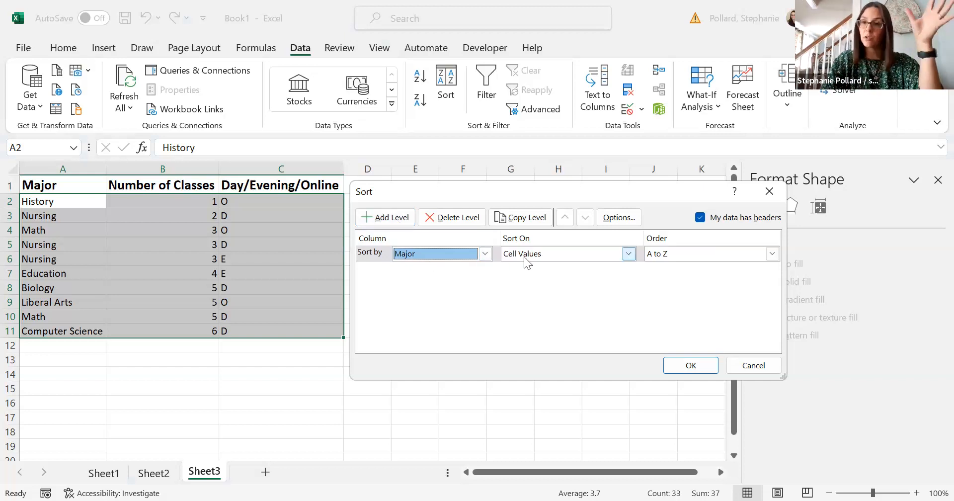
{"action": "left_click", "coordinate": [387, 217]}
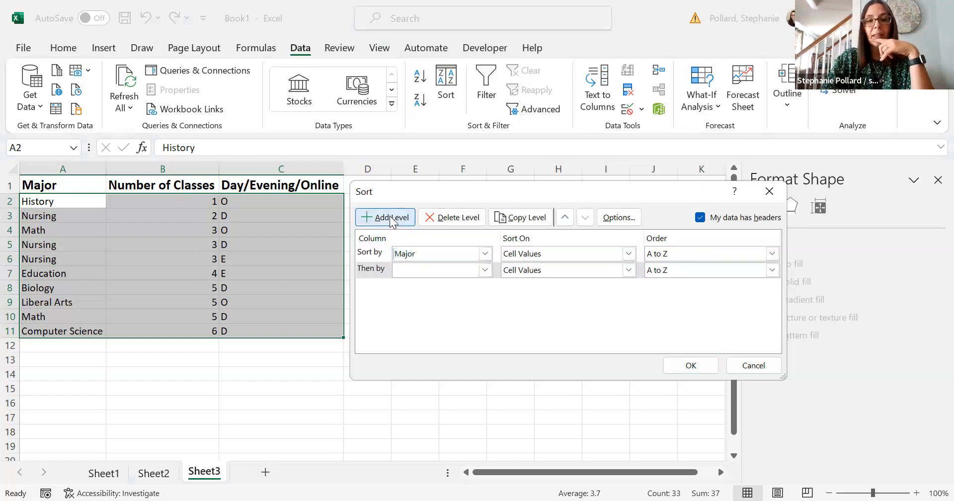
{"action": "left_click", "coordinate": [485, 270]}
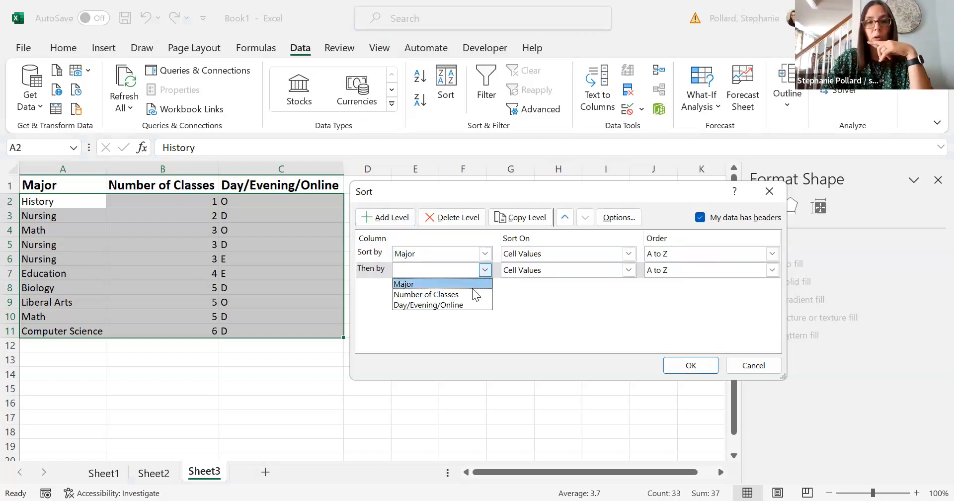
{"action": "left_click", "coordinate": [470, 301]}
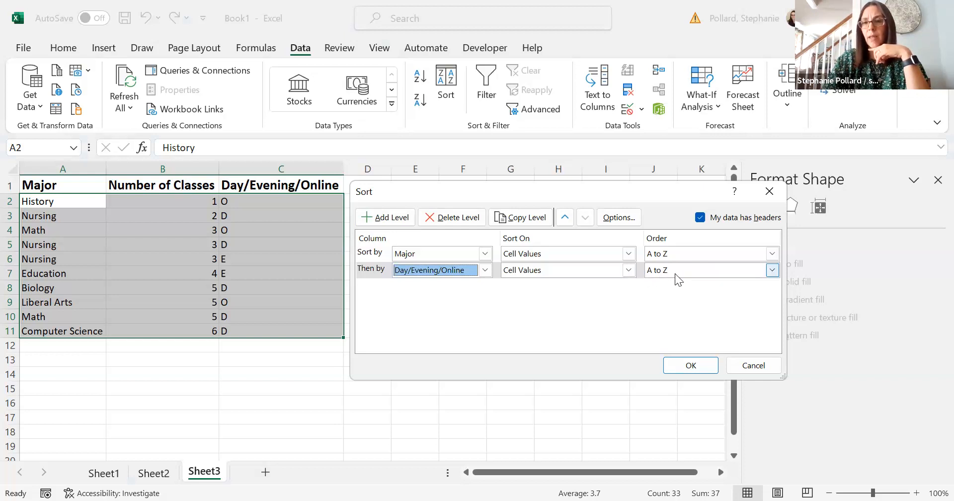
{"action": "left_click", "coordinate": [685, 371]}
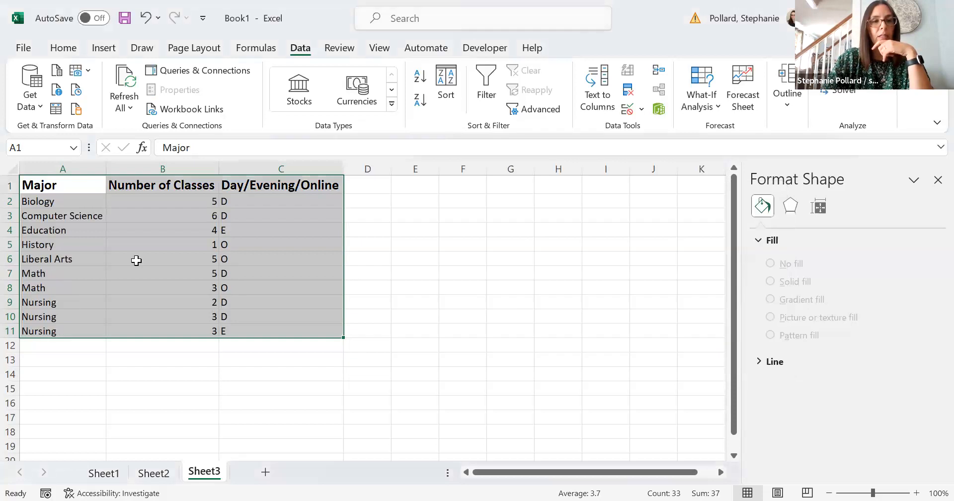
{"action": "left_click", "coordinate": [118, 241]}
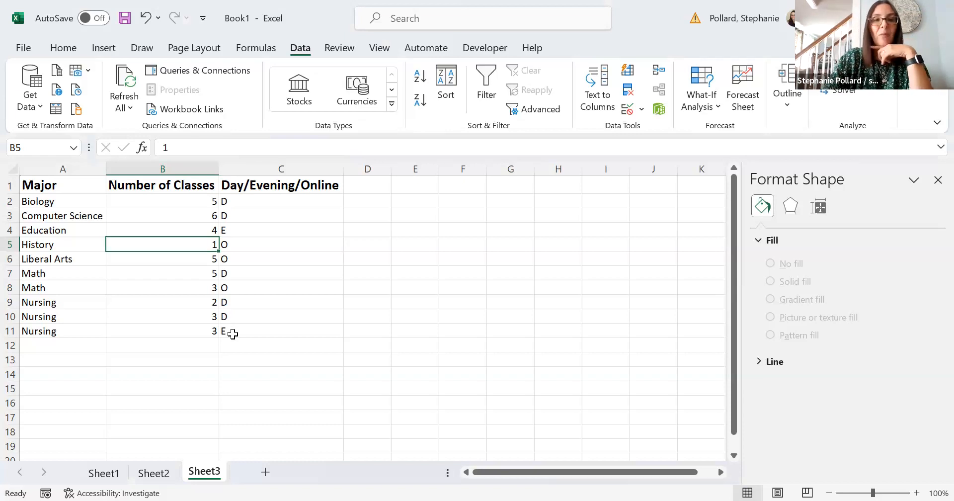
Select A1:C11 and switch the second sort level to Number of Classes, Smallest to Largest
{"action": "left_click_drag", "start_coordinate": [66, 185], "coordinate": [264, 331]}
{"action": "left_click", "coordinate": [446, 90]}
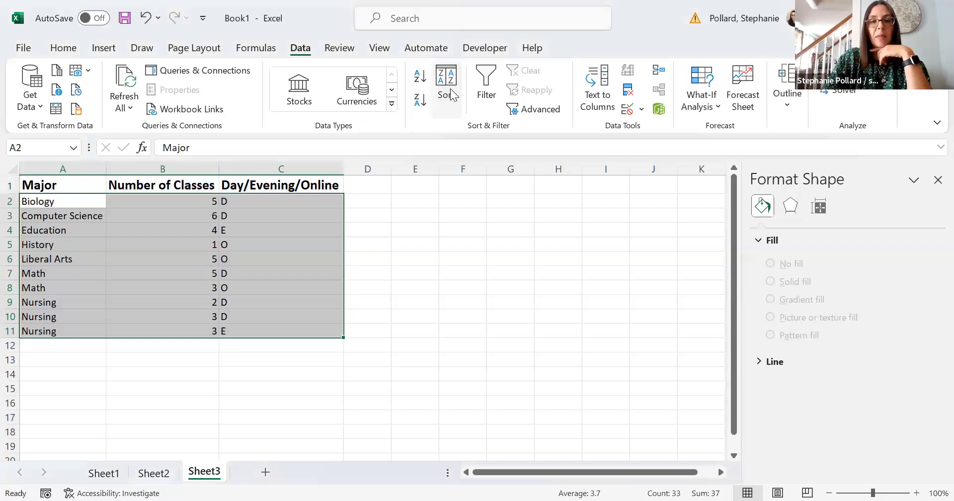
{"action": "left_click", "coordinate": [486, 269]}
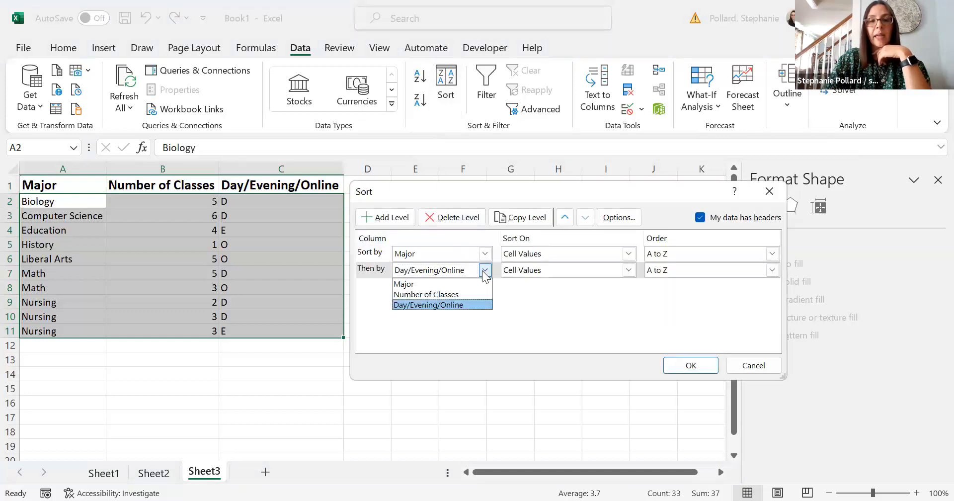
{"action": "left_click", "coordinate": [478, 294]}
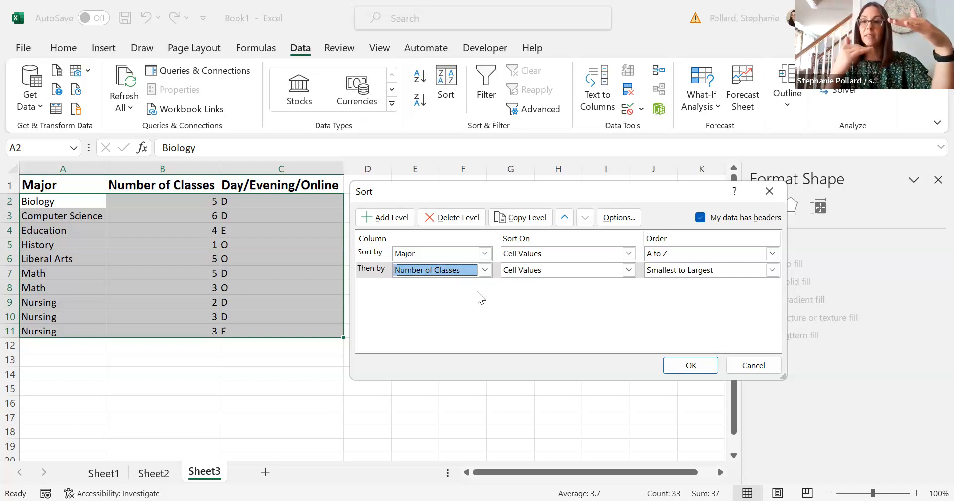
{"action": "left_click", "coordinate": [688, 365]}
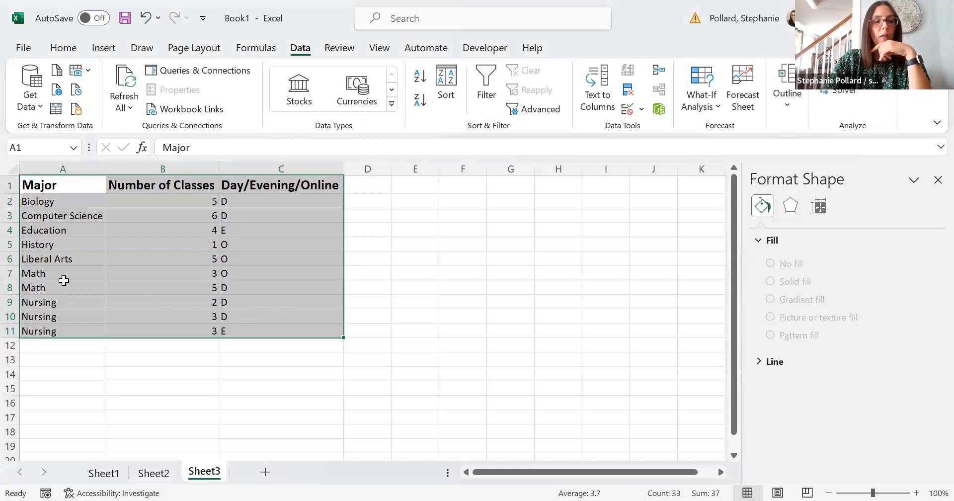
{"action": "left_click", "coordinate": [86, 277]}
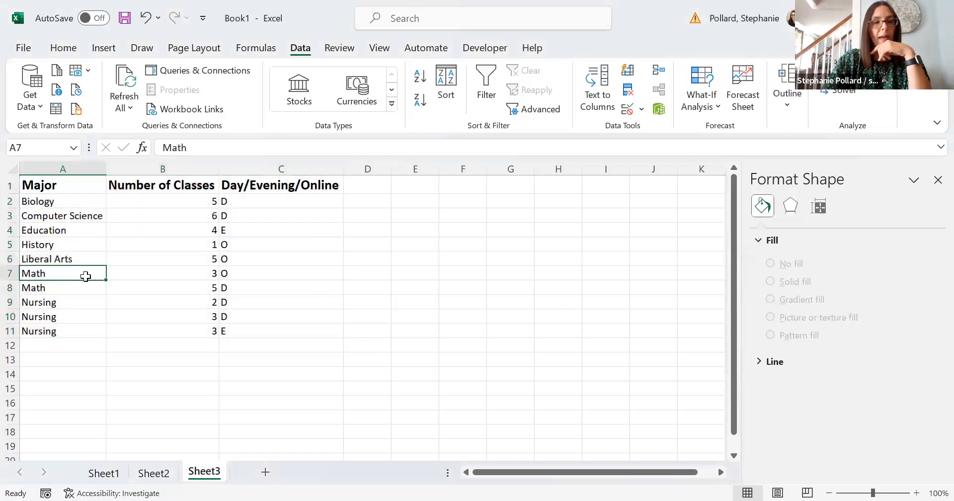
{"action": "left_click", "coordinate": [198, 276]}
{"action": "left_click", "coordinate": [200, 287]}
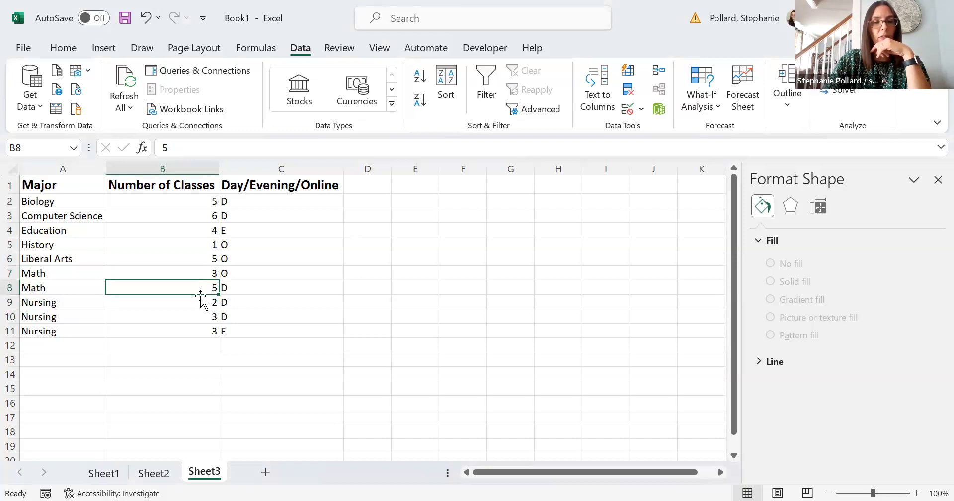
{"action": "left_click", "coordinate": [200, 303]}
{"action": "left_click", "coordinate": [201, 317]}
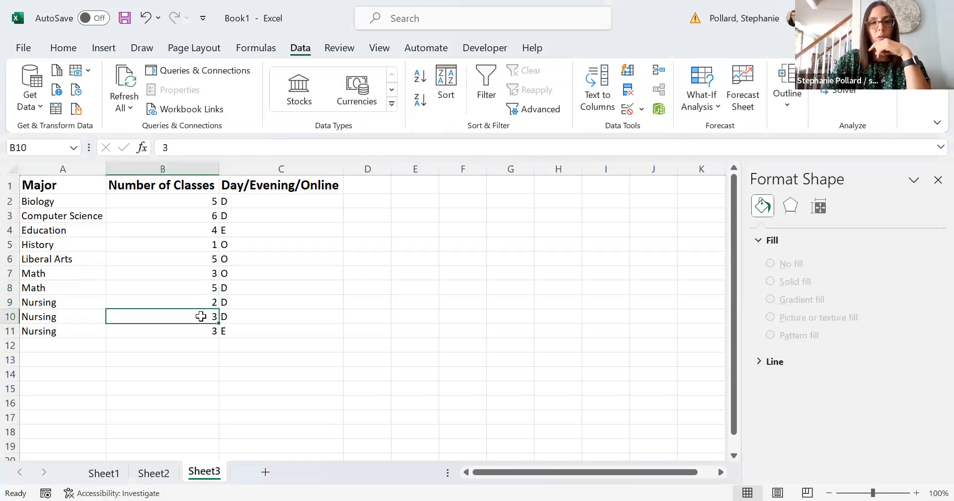
{"action": "left_click", "coordinate": [199, 331]}
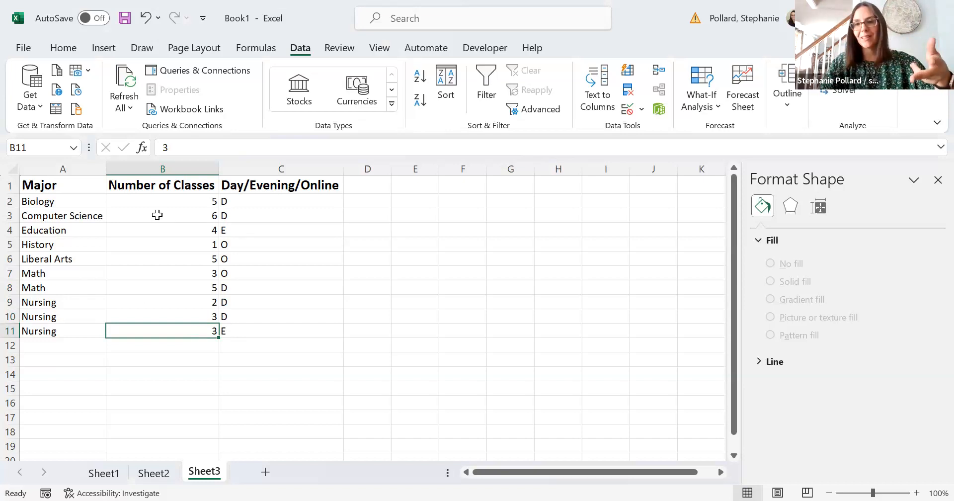
{"action": "left_click", "coordinate": [382, 229]}
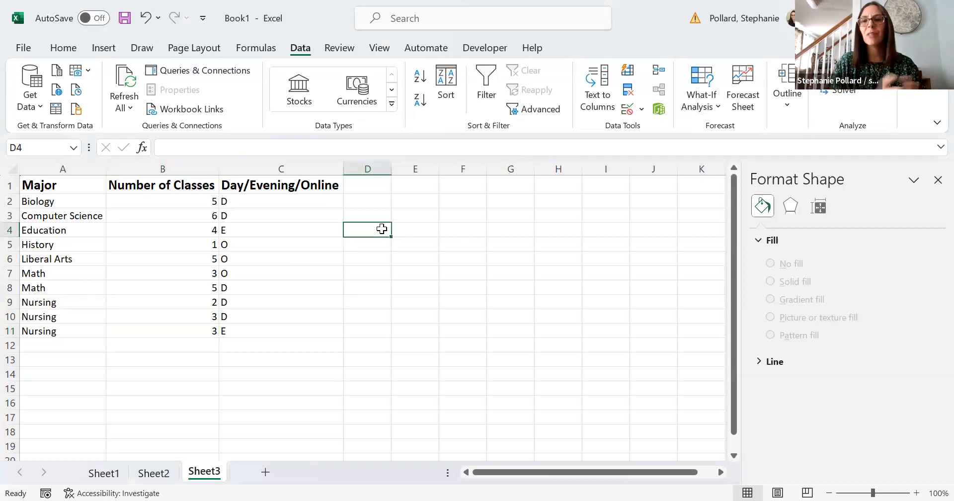